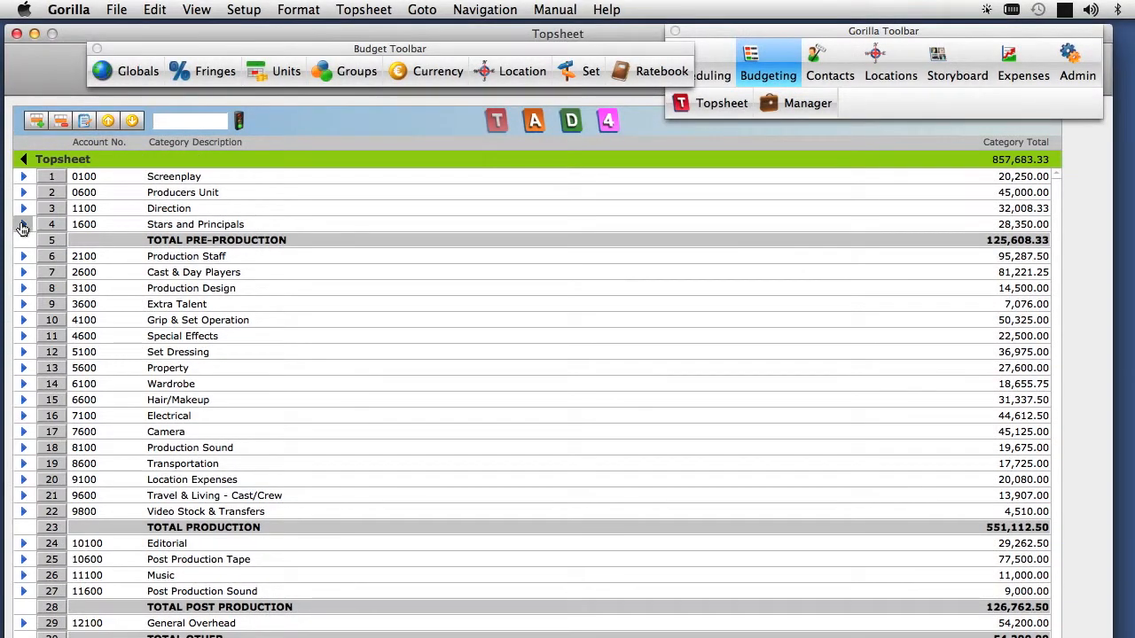
Open the detail level of the Stars account (1601) under Stars and Principals
click(23, 226)
click(24, 180)
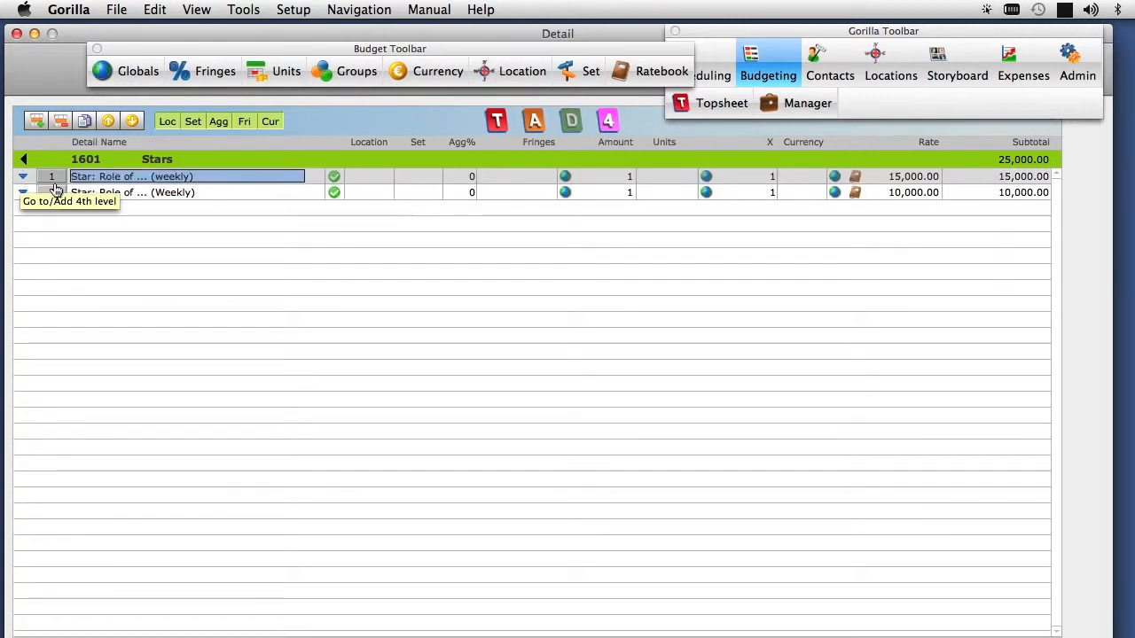
click(251, 192)
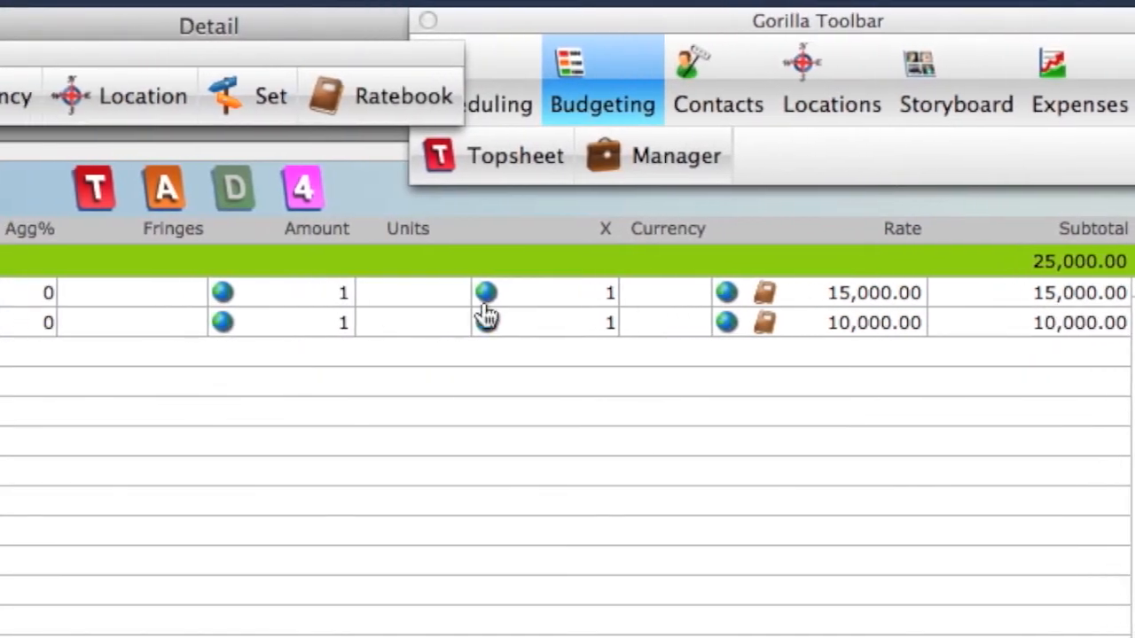
Open fringe setup from the first weekly star line and read the explanation of how fringes work
click(169, 295)
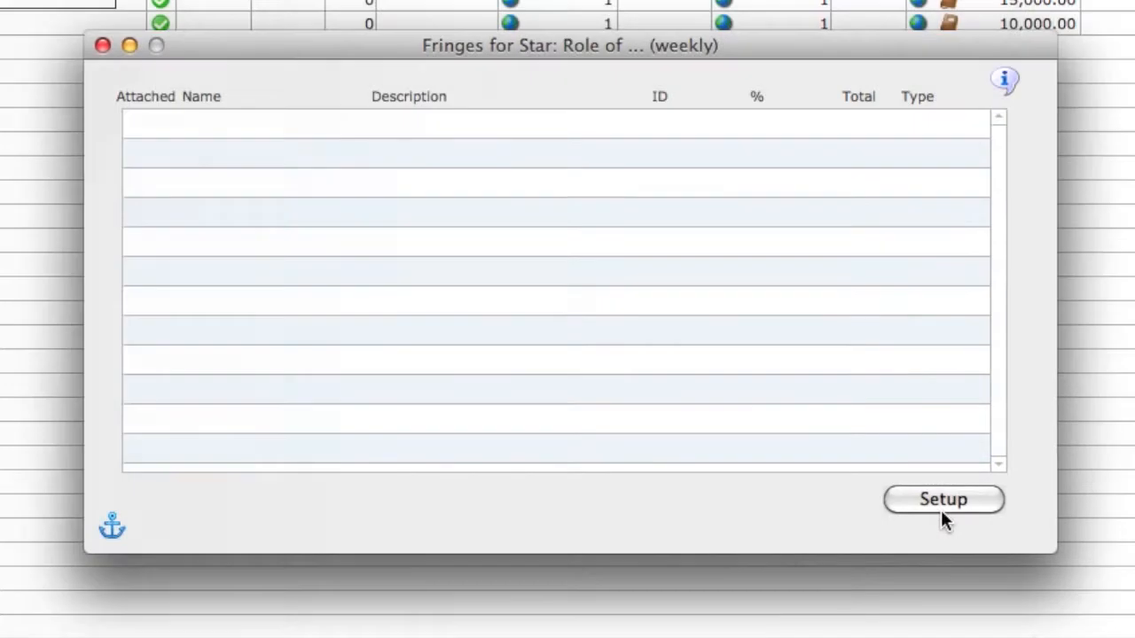
click(941, 501)
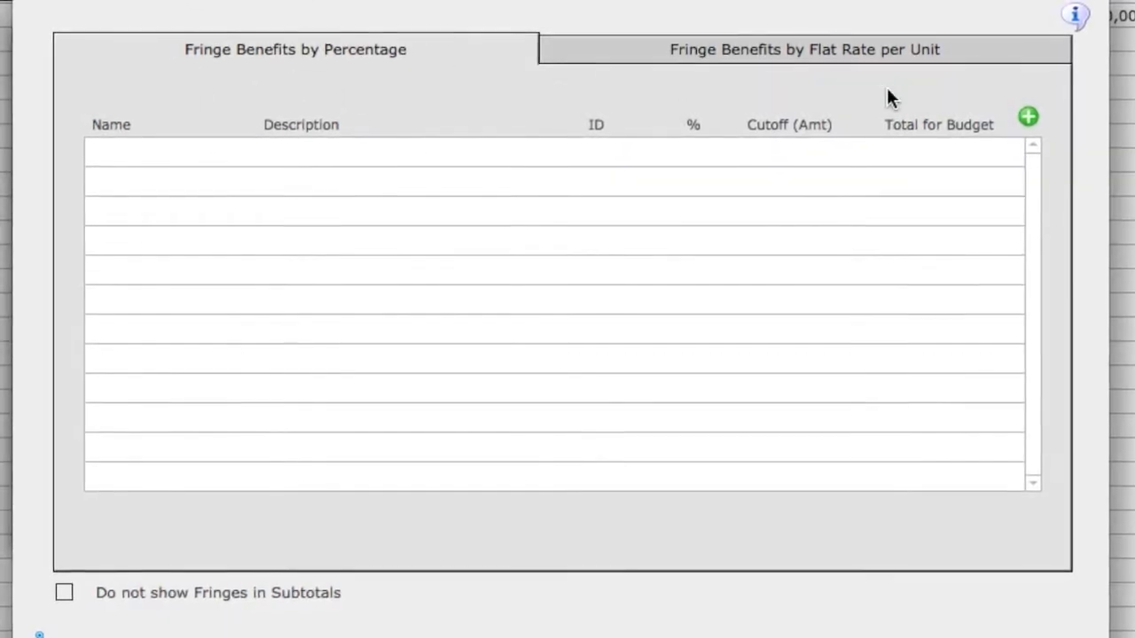
click(1071, 20)
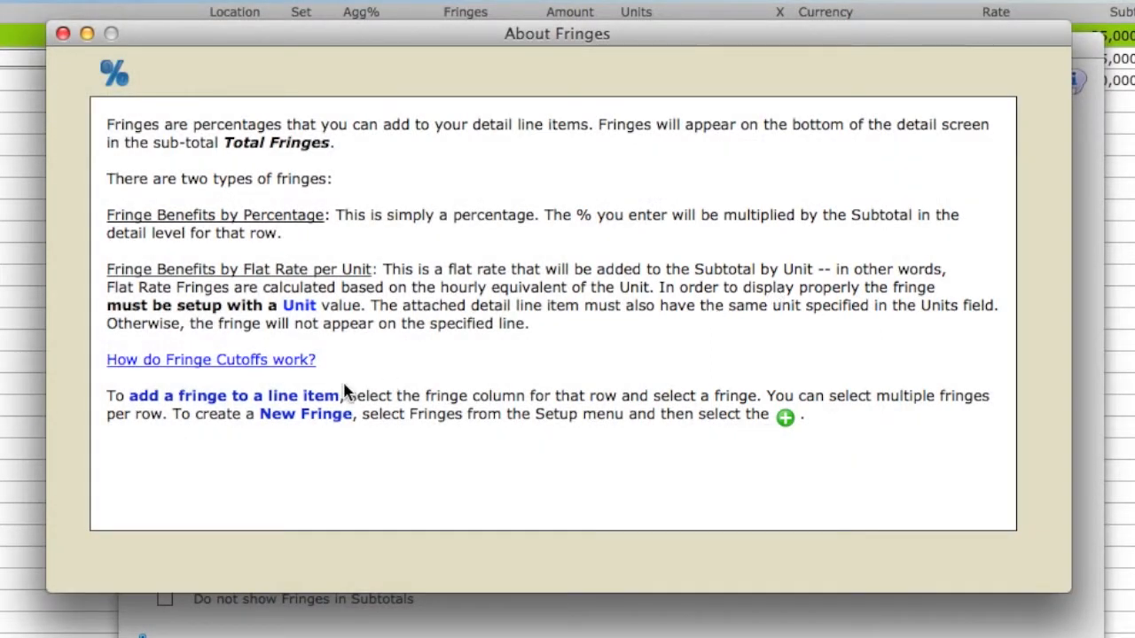
click(62, 36)
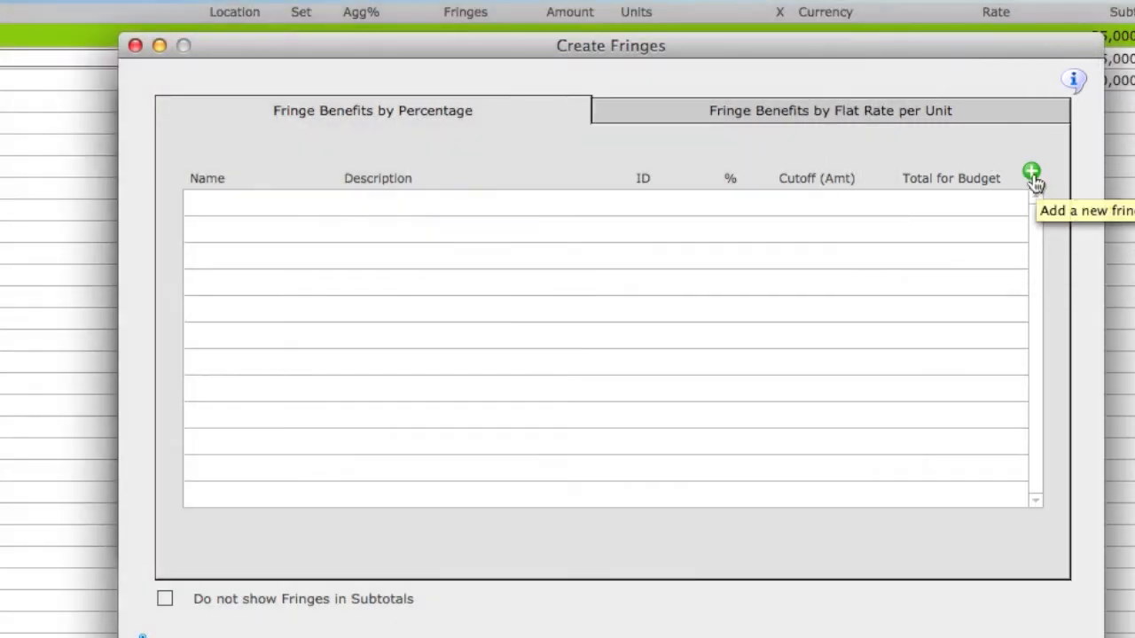
Create a percentage fringe named SAG at 10% and close the fringe setup
click(1035, 180)
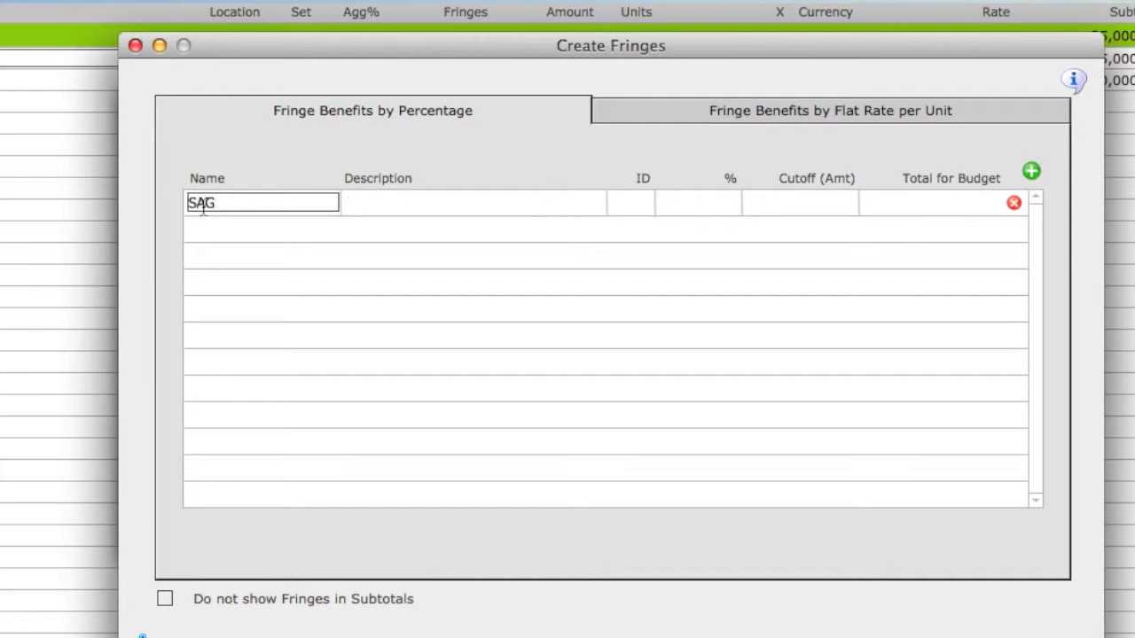
key(Tab)
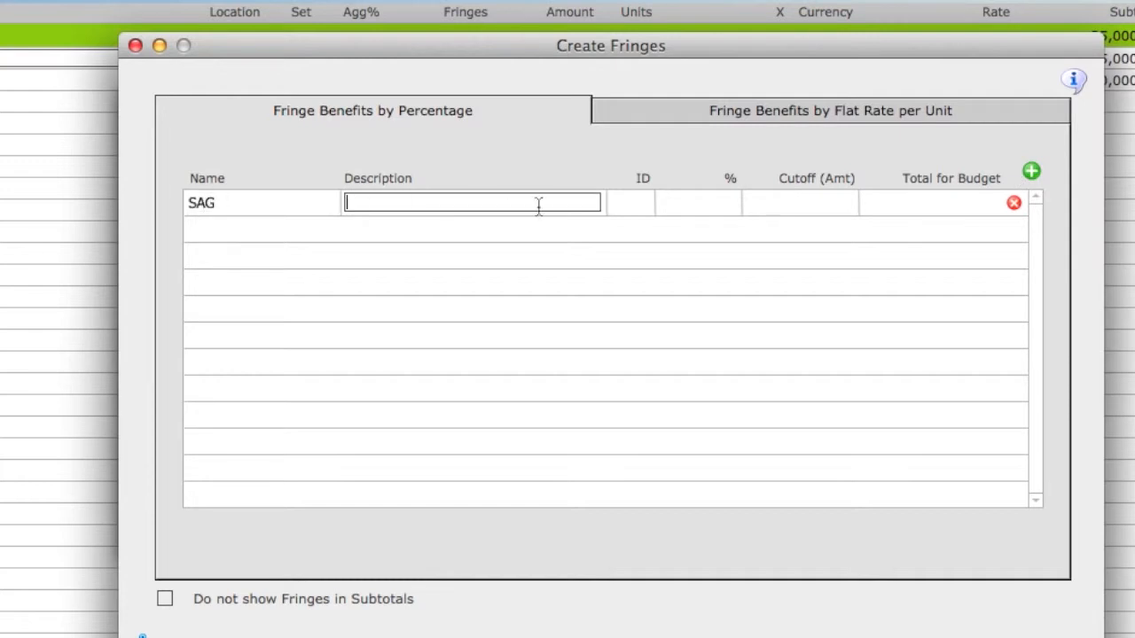
key(Tab)
key(Tab)
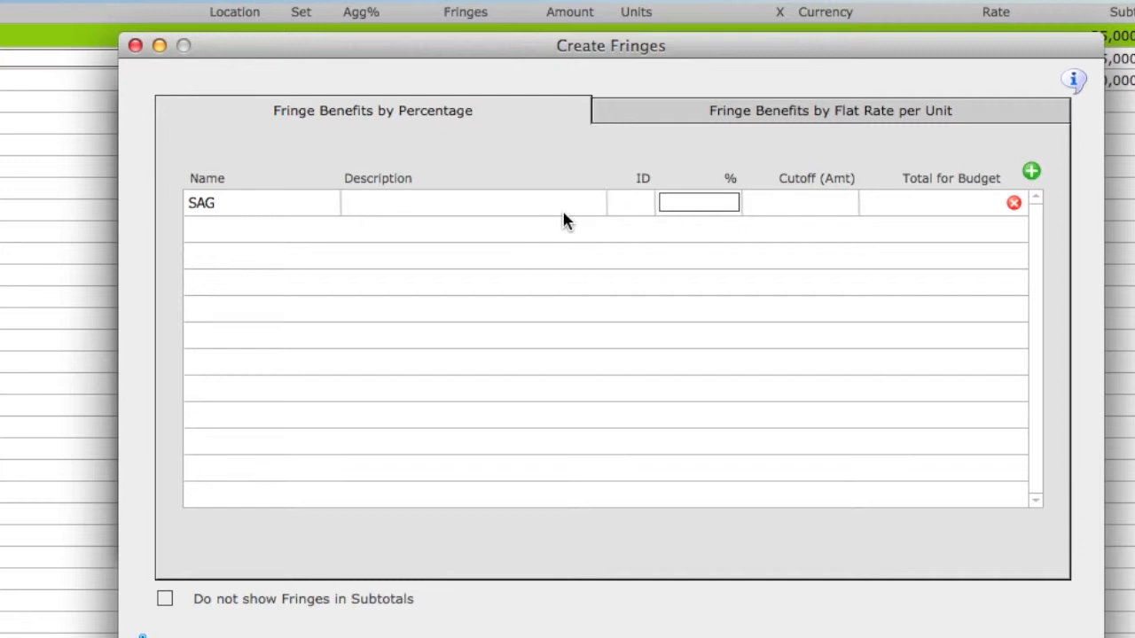
text(10)
key(Tab)
click(664, 156)
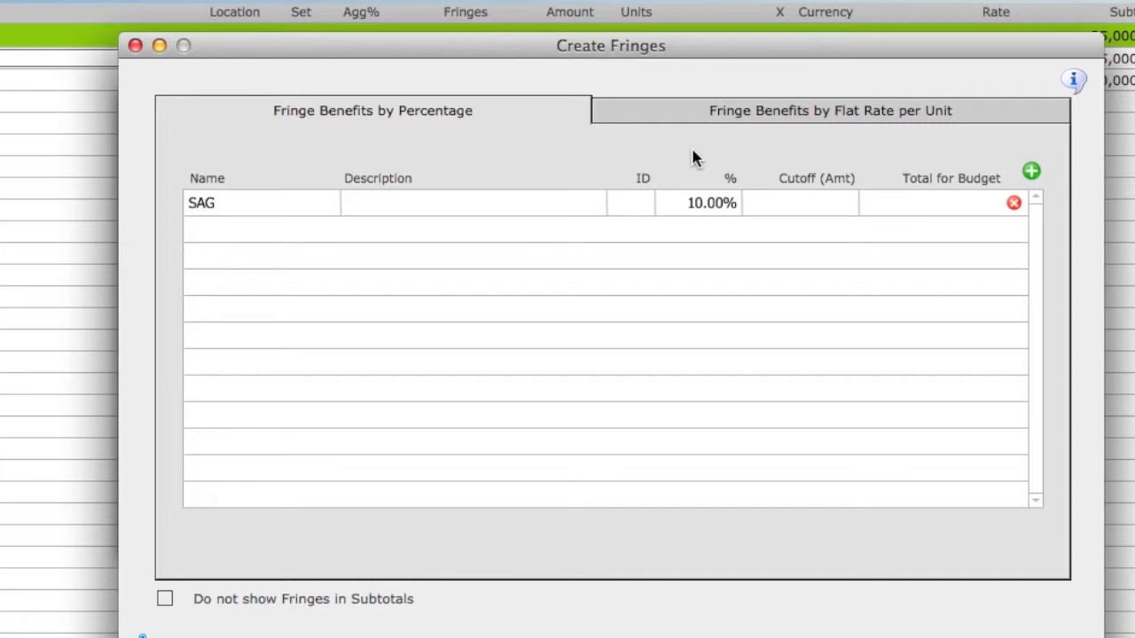
click(135, 45)
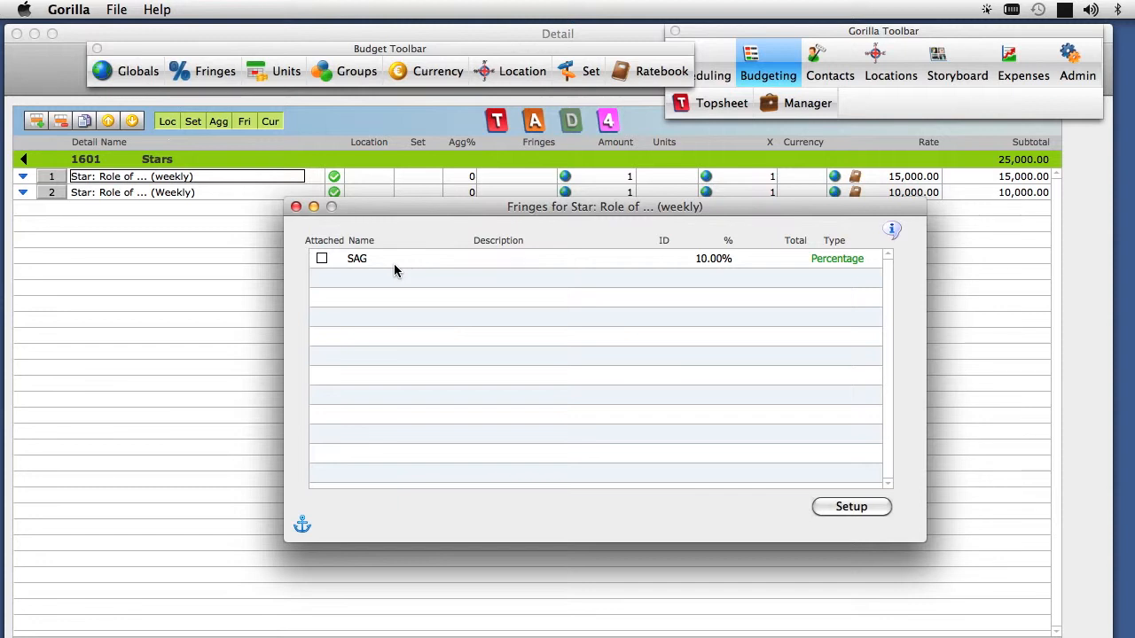
Attach the SAG fringe to the first star line and set that line's rate to 20,000
click(323, 258)
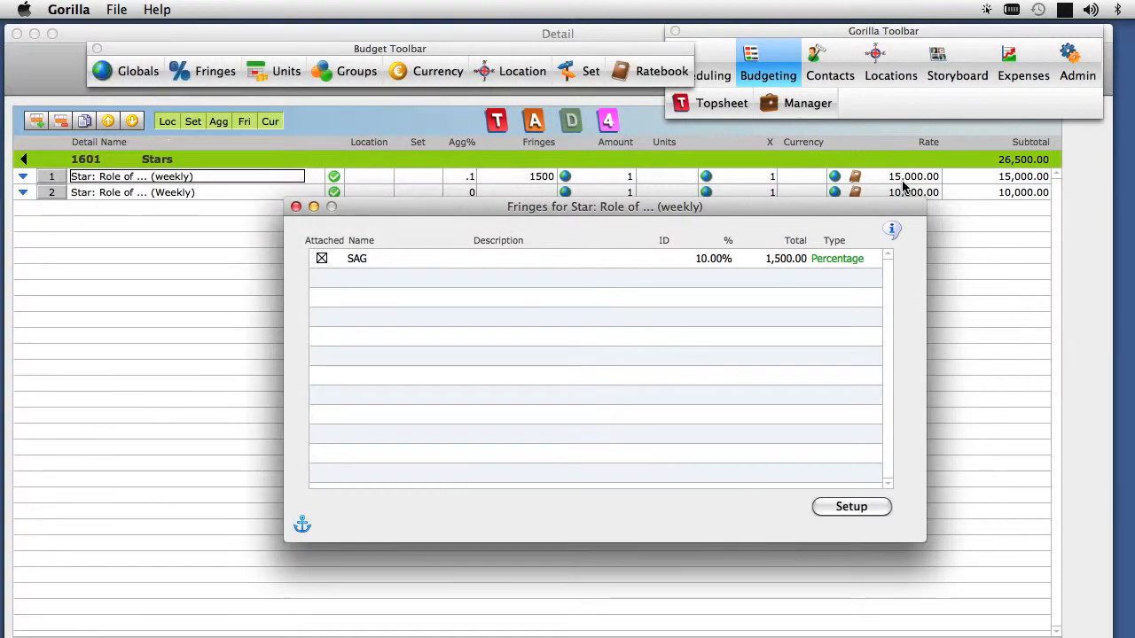
click(296, 207)
click(929, 176)
double_click(916, 175)
text(20,000)
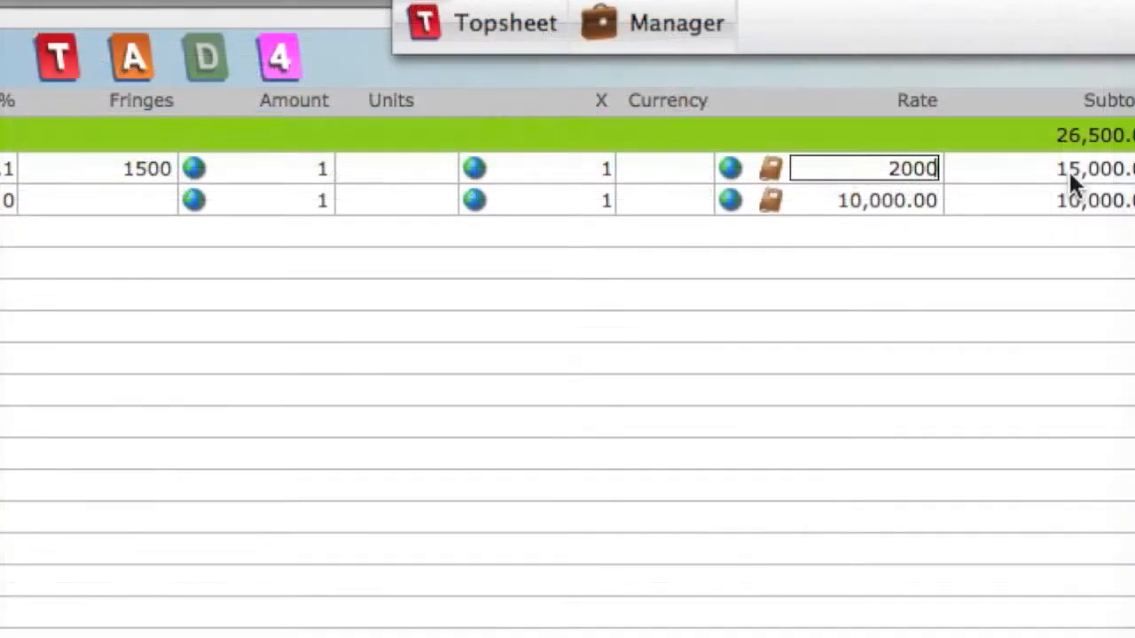
key(Return)
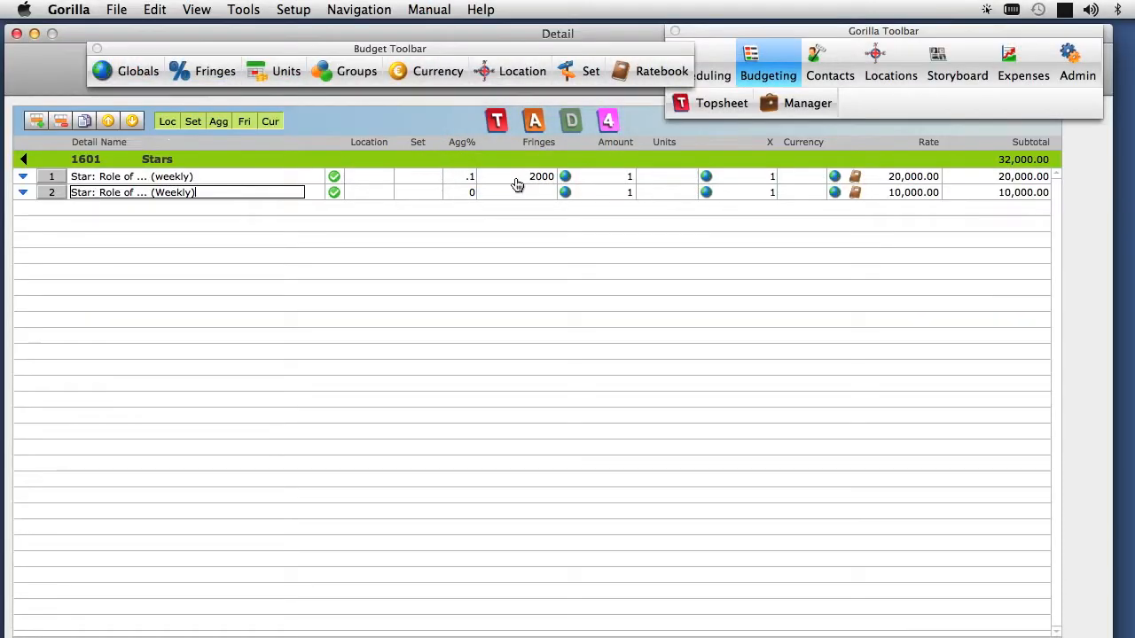
click(517, 181)
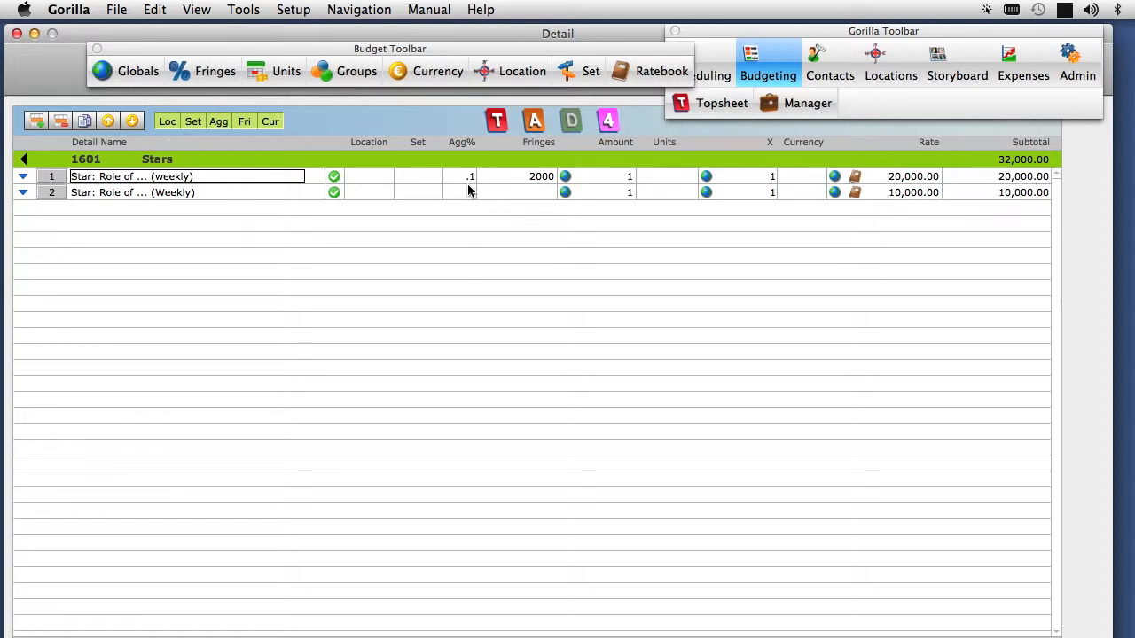
Create a second percentage fringe named SAG2 at 15%
click(211, 74)
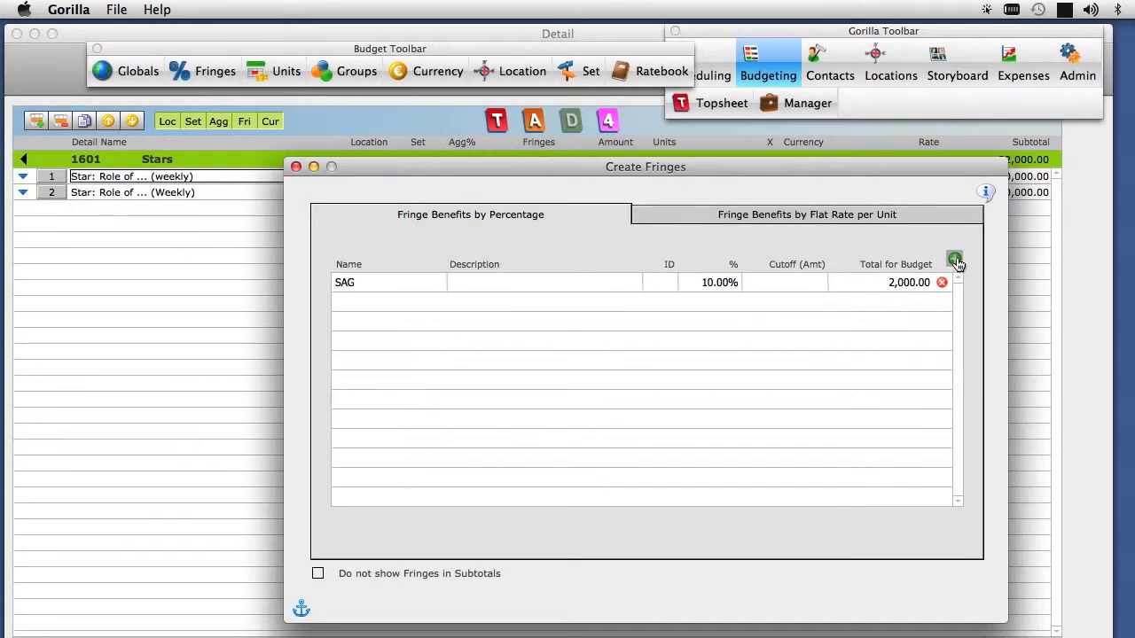
click(954, 260)
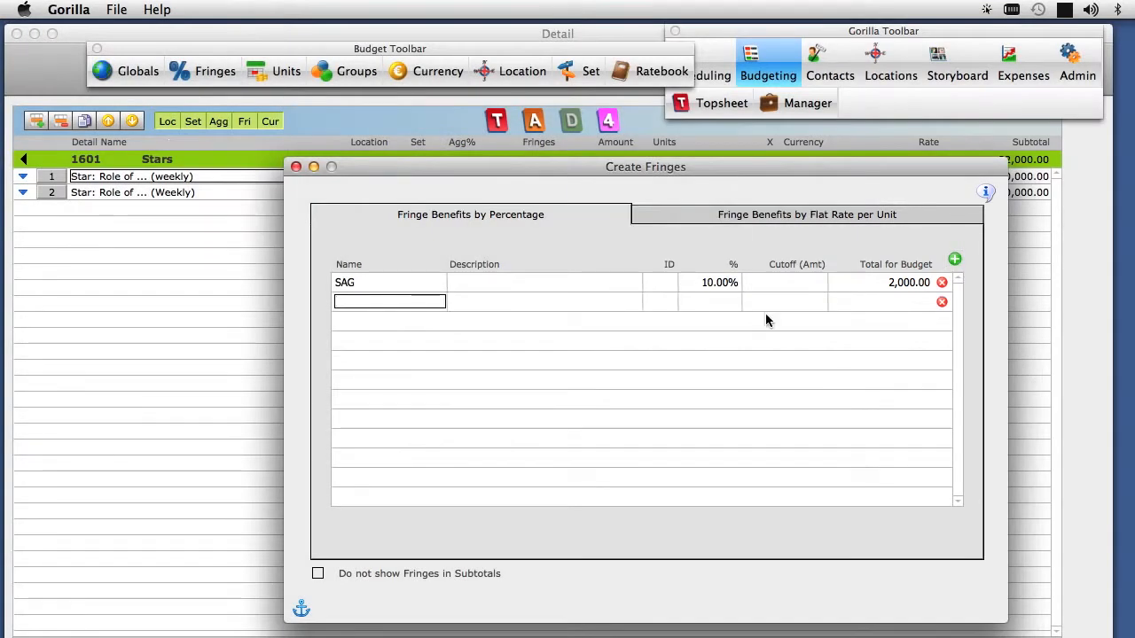
text(SAG2)
key(Tab)
key(Tab)
key(Tab)
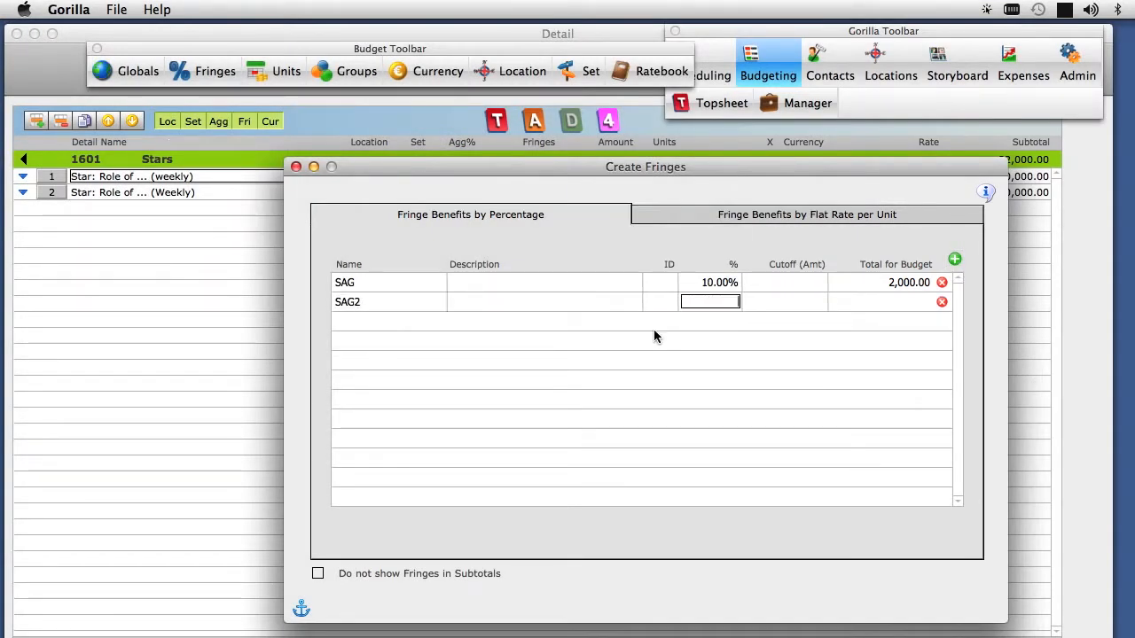
text(15)
key(Tab)
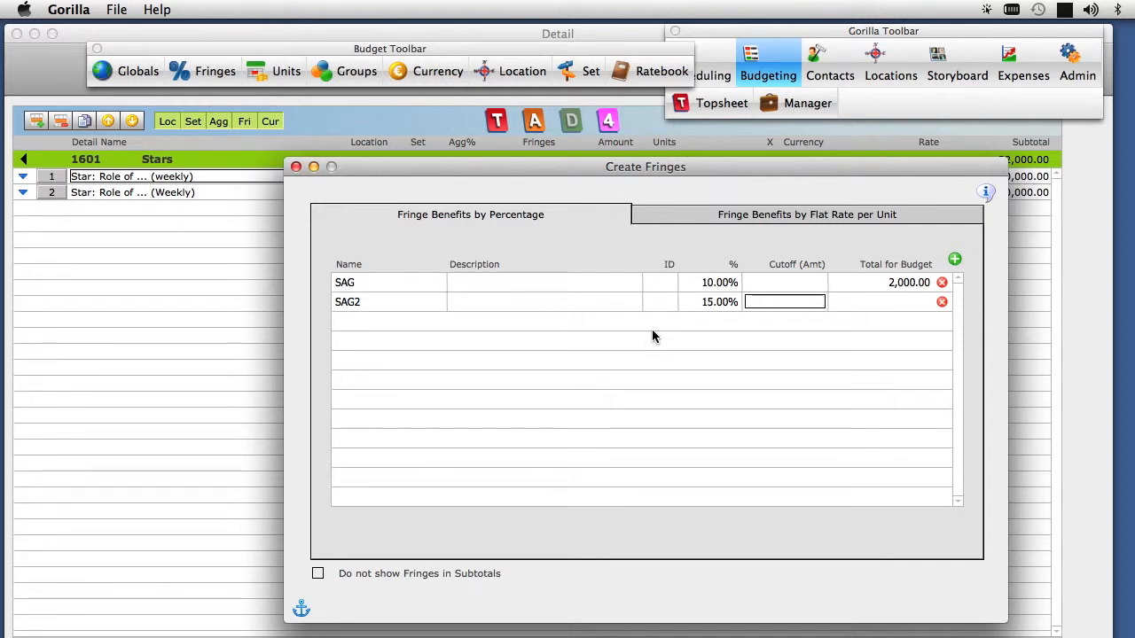
click(296, 168)
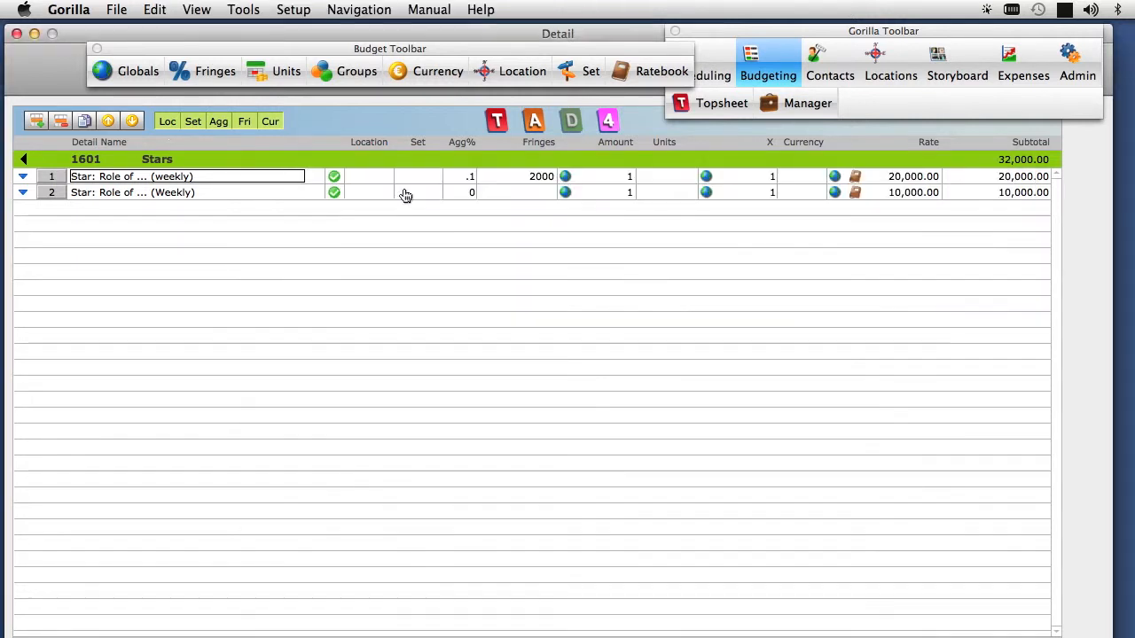
Attach both the SAG2 and SAG fringes to the second star line
double_click(545, 194)
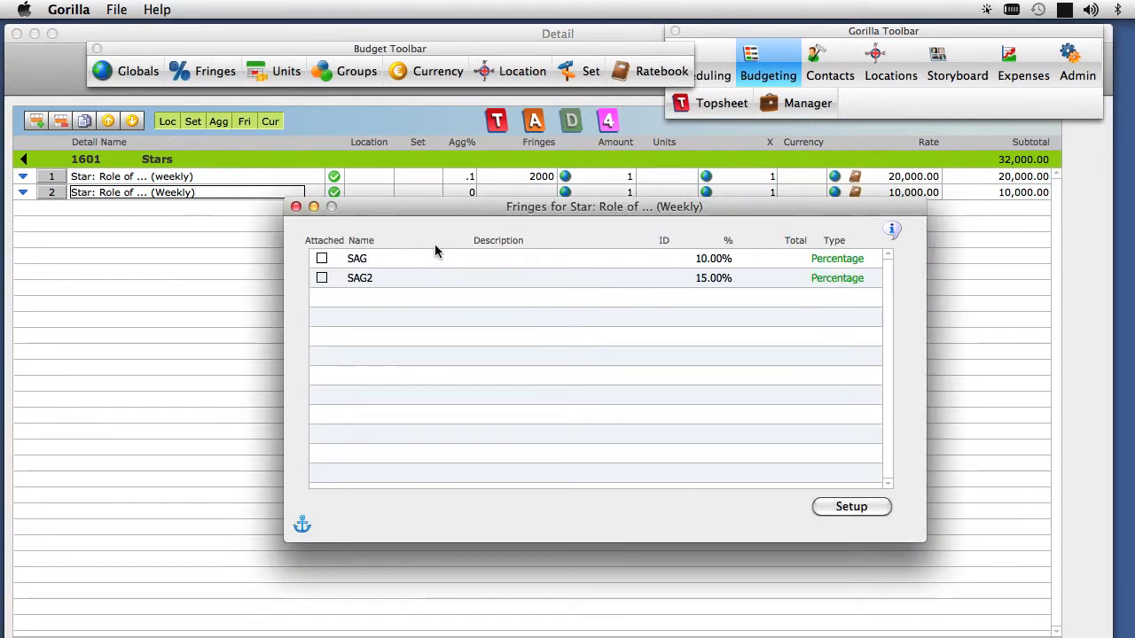
click(322, 278)
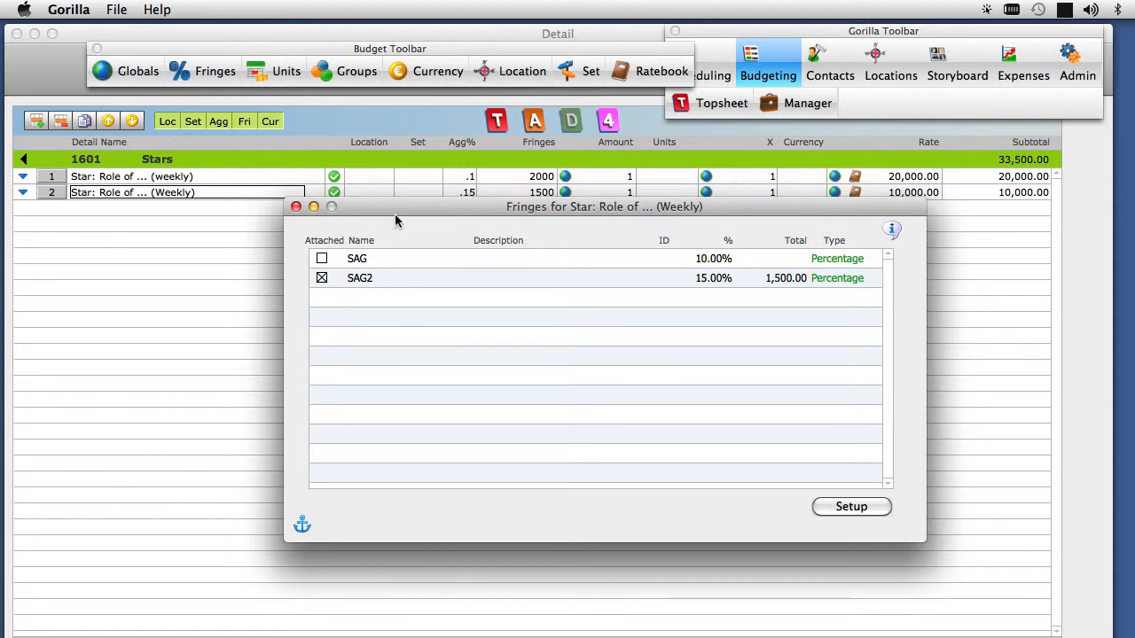
drag(396, 219, 414, 232)
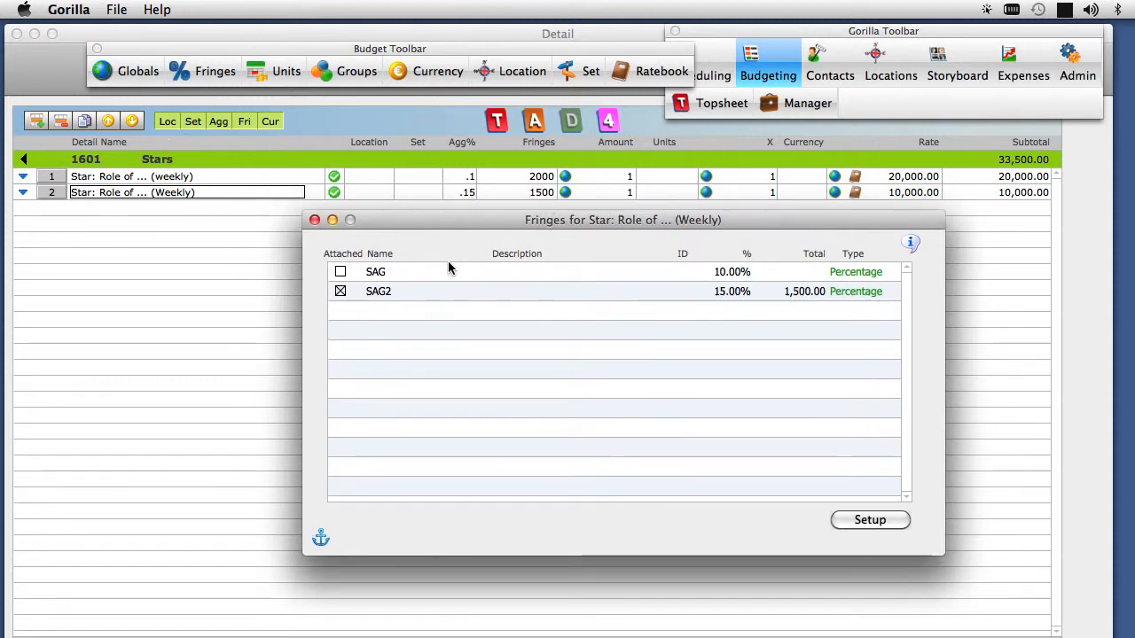
click(339, 273)
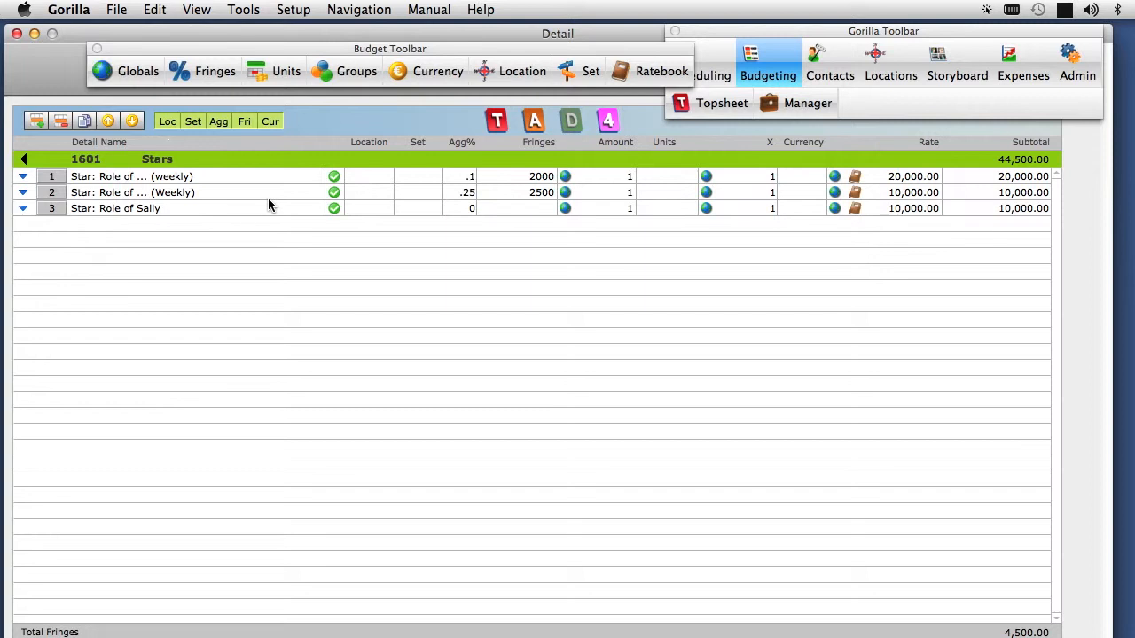
Import the saved fringe group file Sample Fringes.fri from the My Fringes folder into the Fringe Groups
click(294, 10)
mouse_move(331, 102)
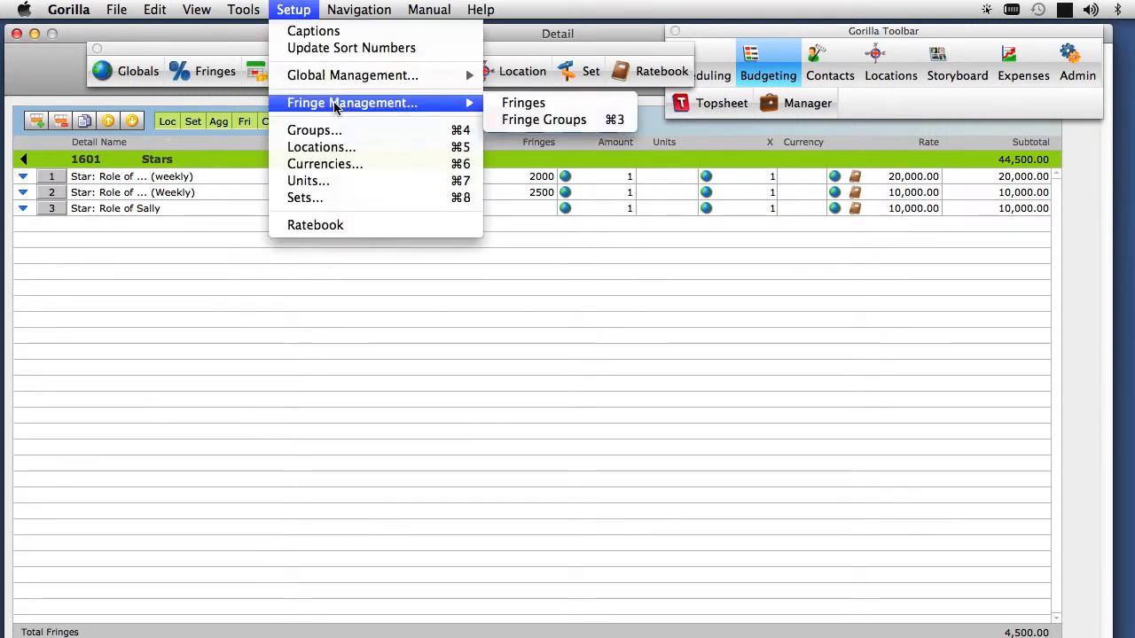
click(625, 126)
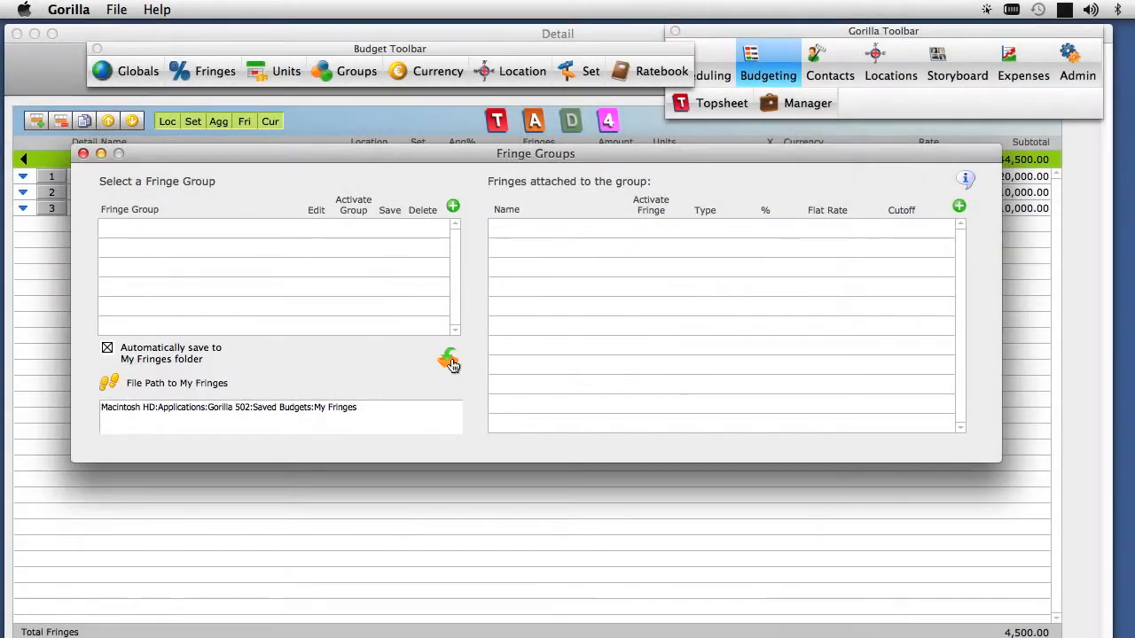
click(450, 360)
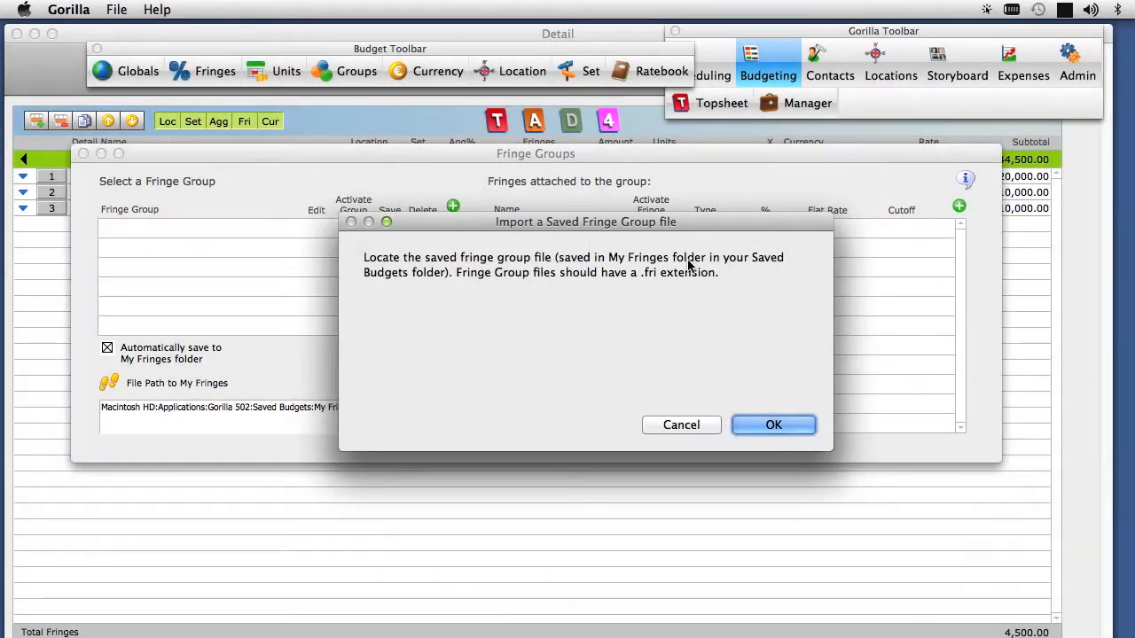
click(744, 427)
drag(820, 145, 443, 129)
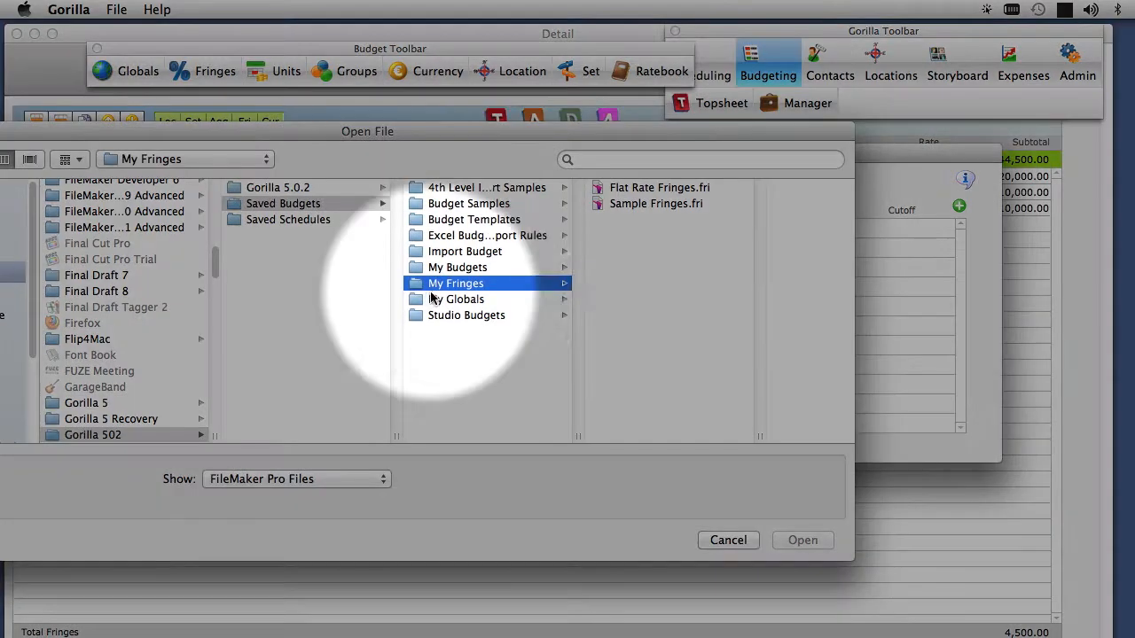
click(637, 205)
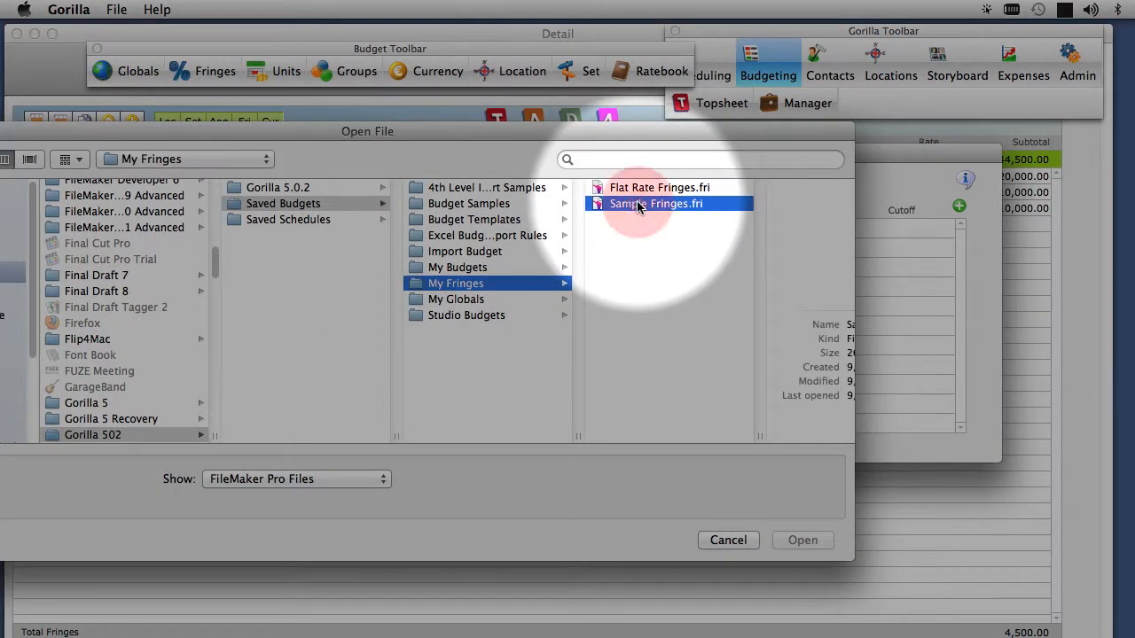
click(802, 540)
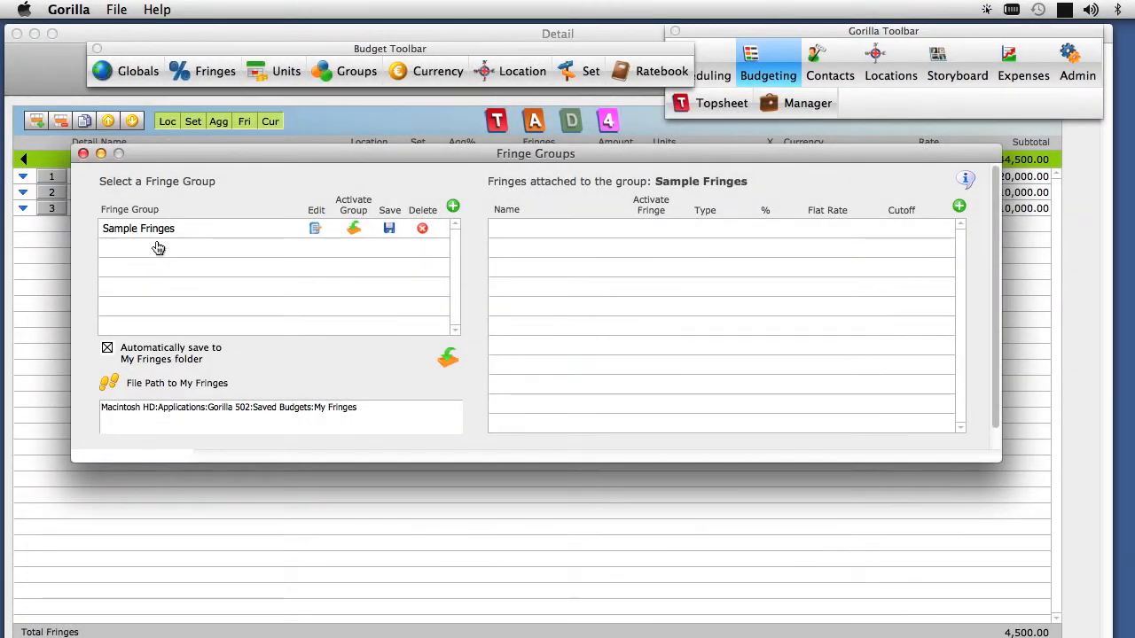
Activate the DGA fringe from the Sample Fringes group in the current budget and close the fringe groups
click(152, 229)
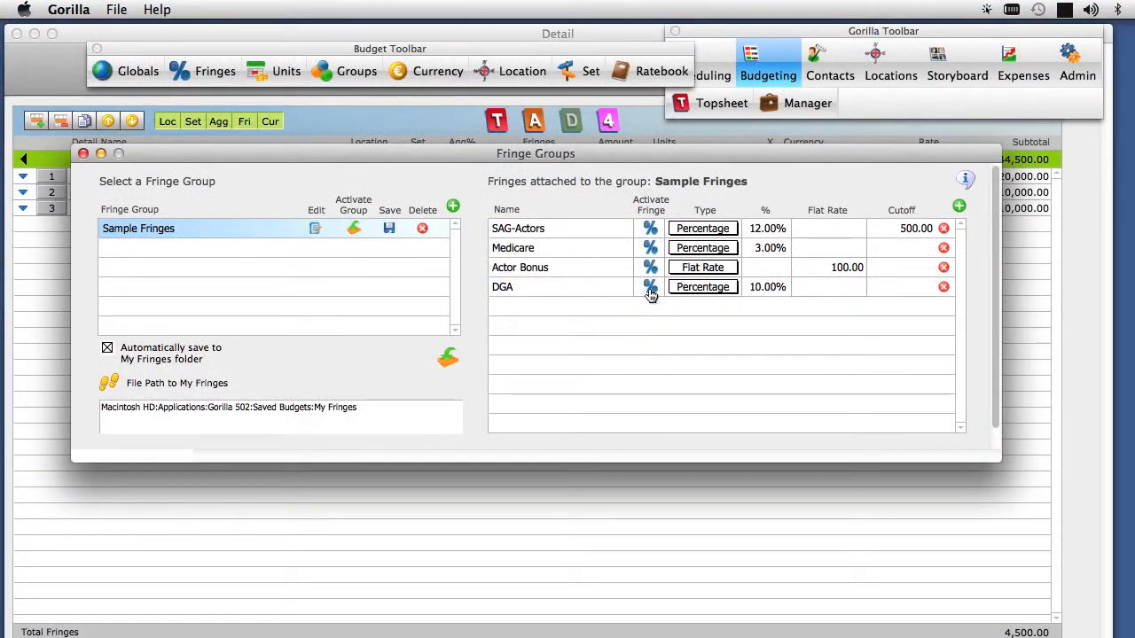
click(649, 287)
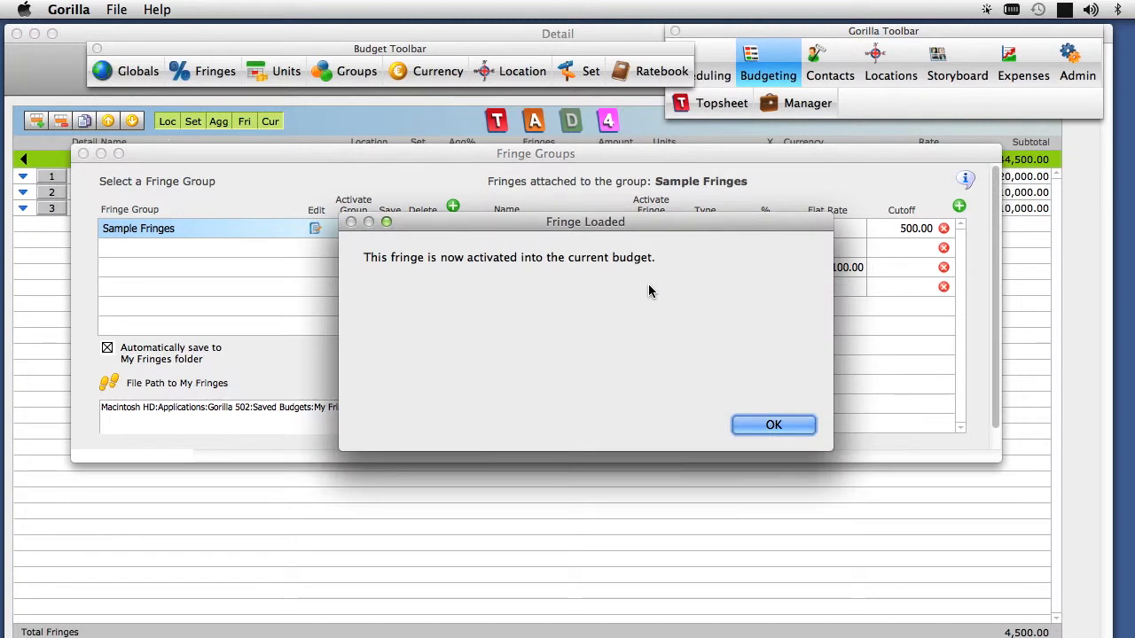
click(801, 426)
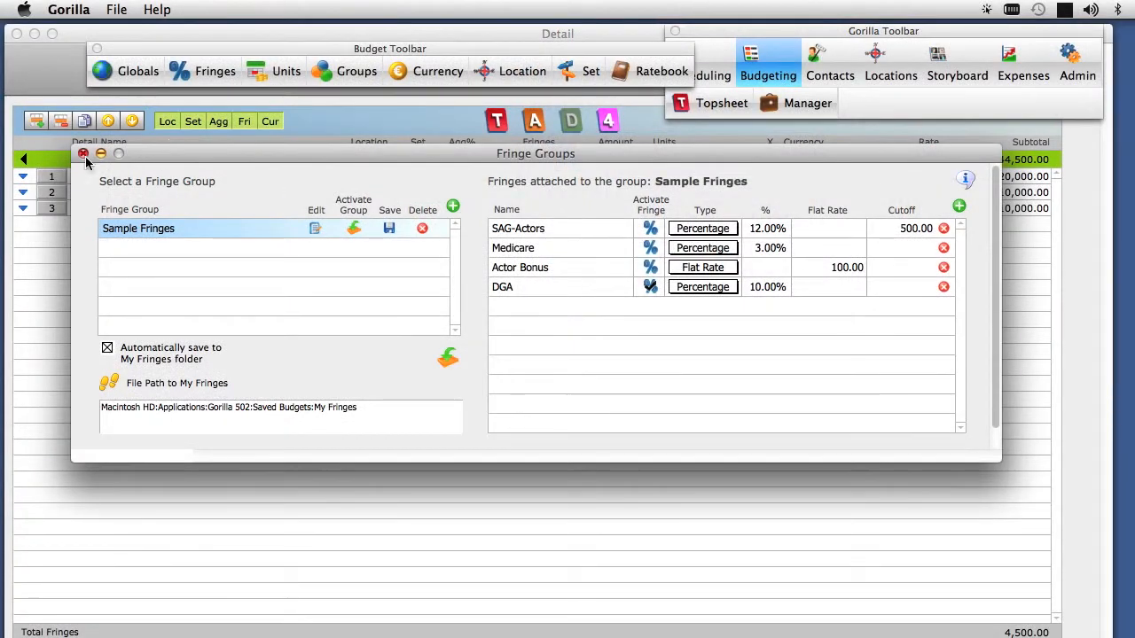
click(84, 155)
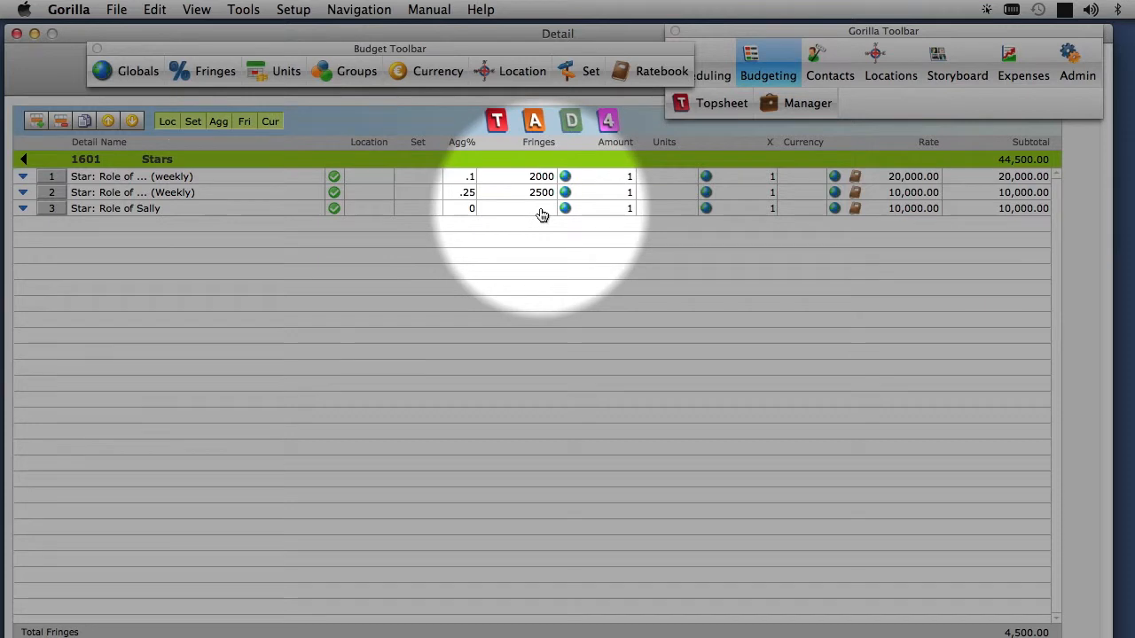
Check which fringes are available to attach to the third star line and close the list
click(541, 213)
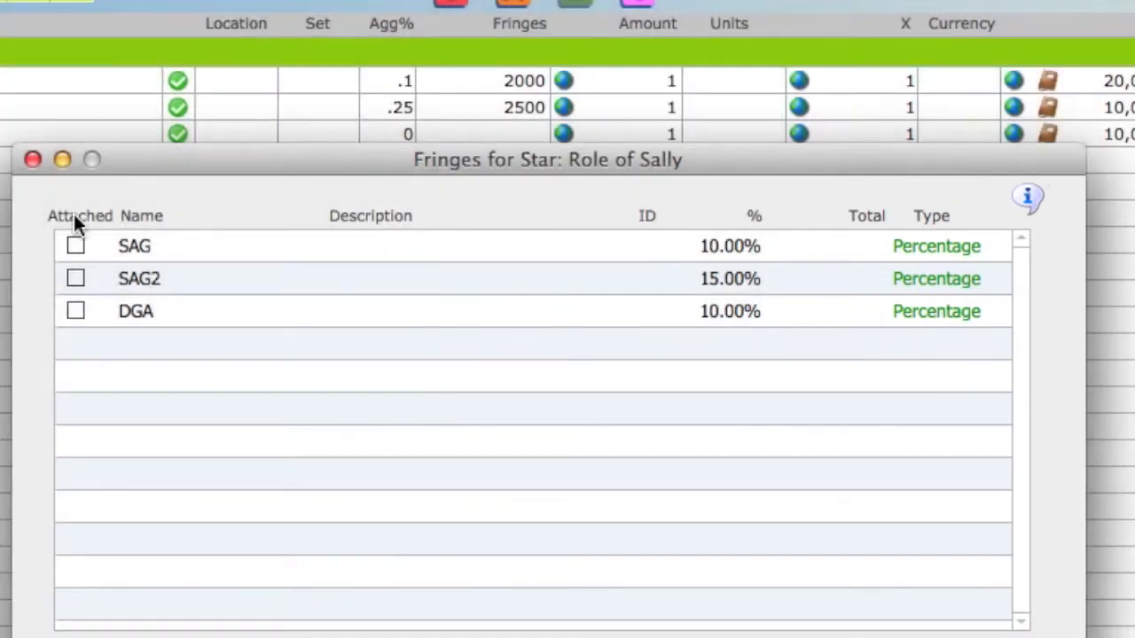
click(33, 159)
Add a percentage fringe named New at 12% to the Sample Fringes group, with automatic activation into the budget
click(213, 1)
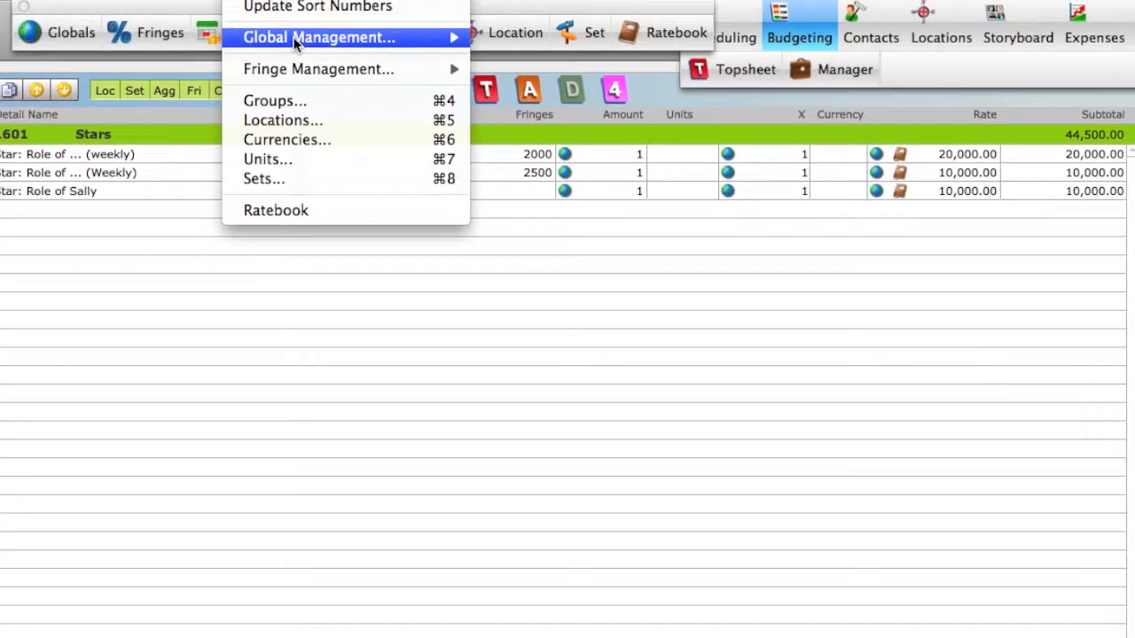
mouse_move(425, 69)
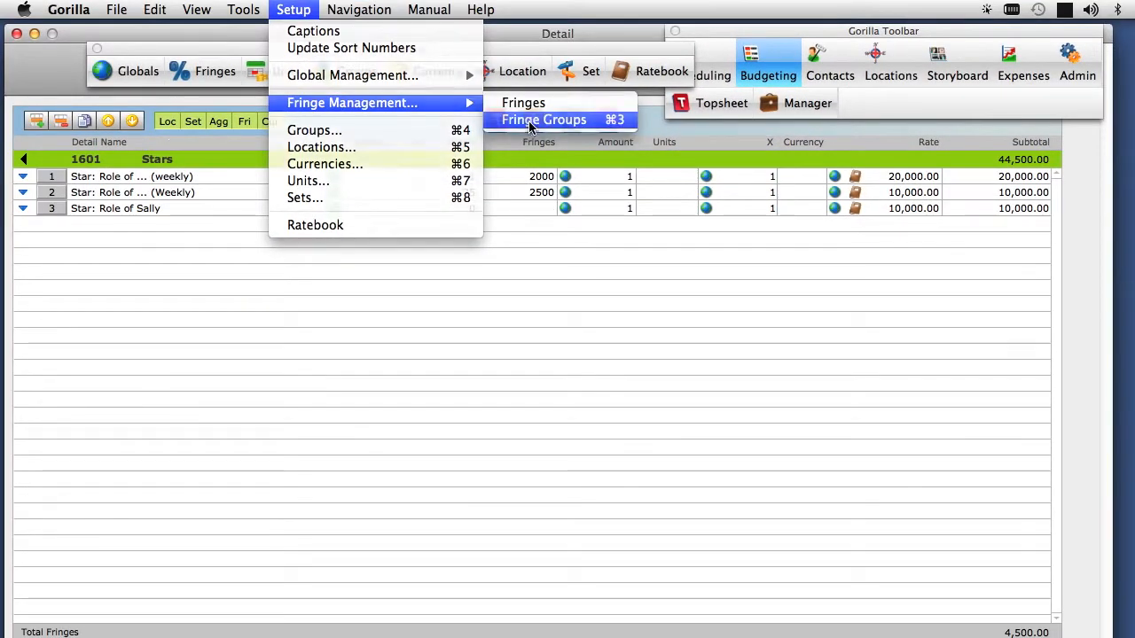
click(528, 90)
click(959, 206)
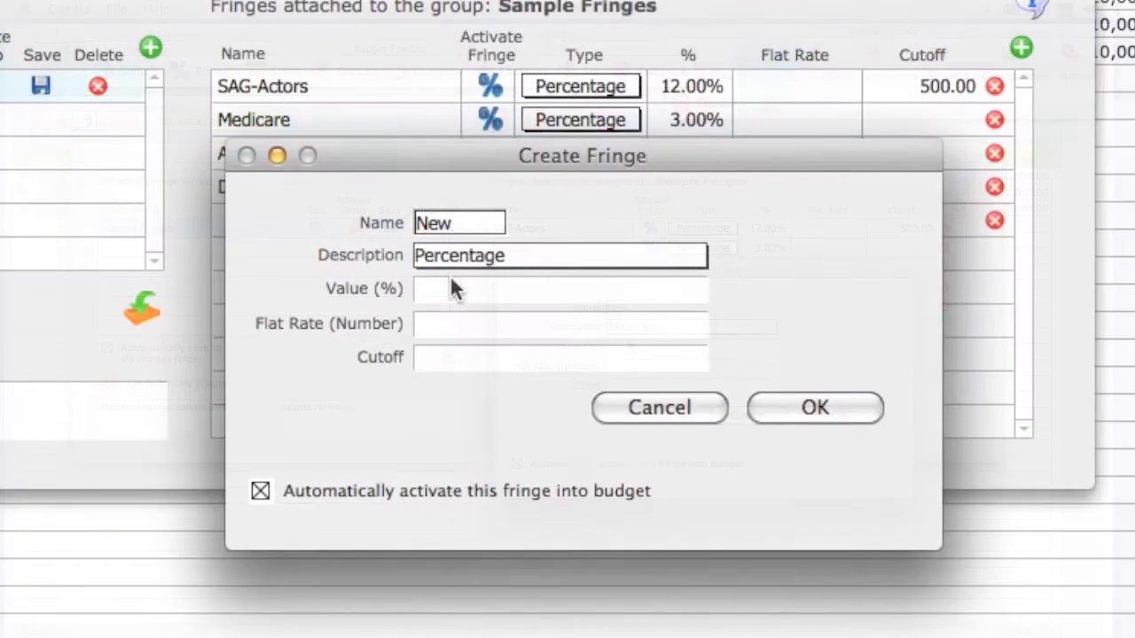
click(425, 293)
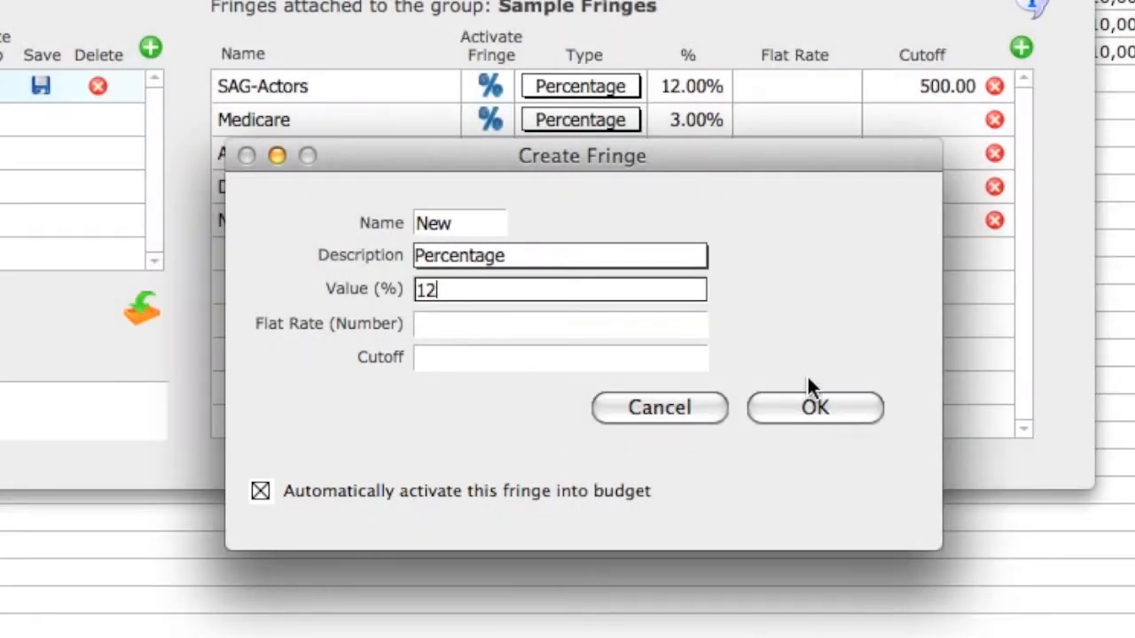
click(818, 407)
click(697, 429)
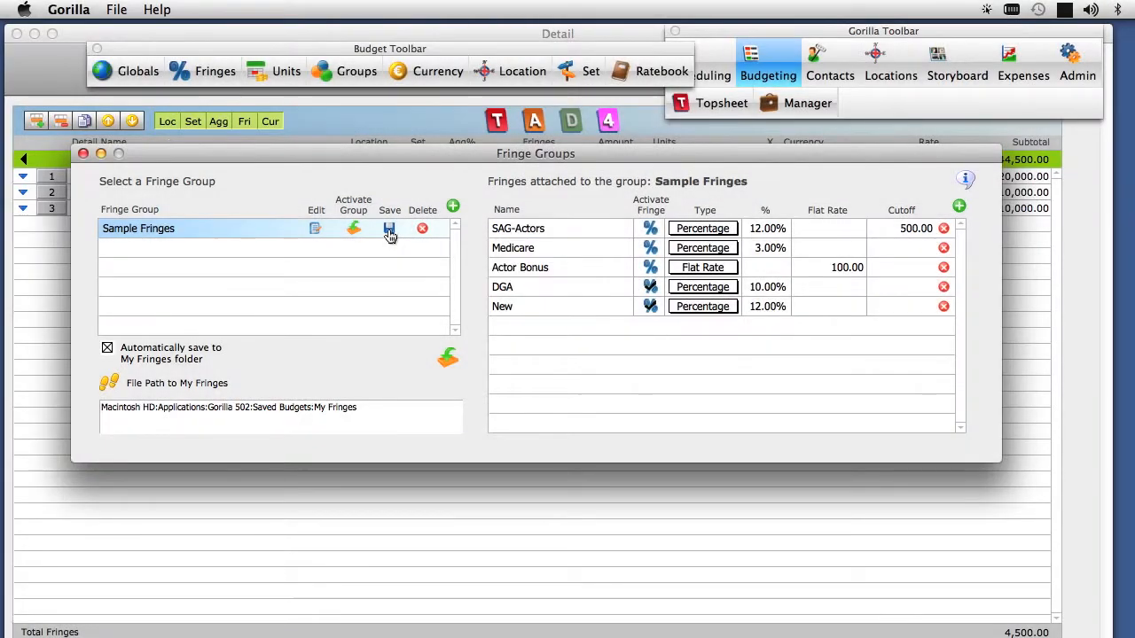
Save the Sample Fringes group to the My Fringes folder, replacing the existing file
click(389, 231)
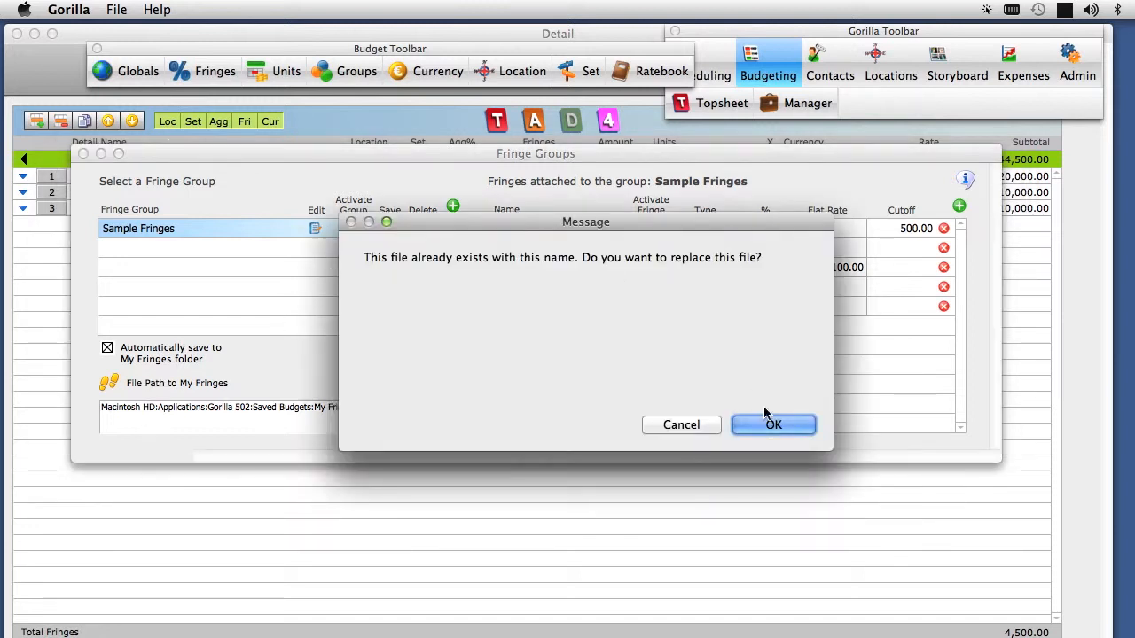
click(777, 426)
click(775, 426)
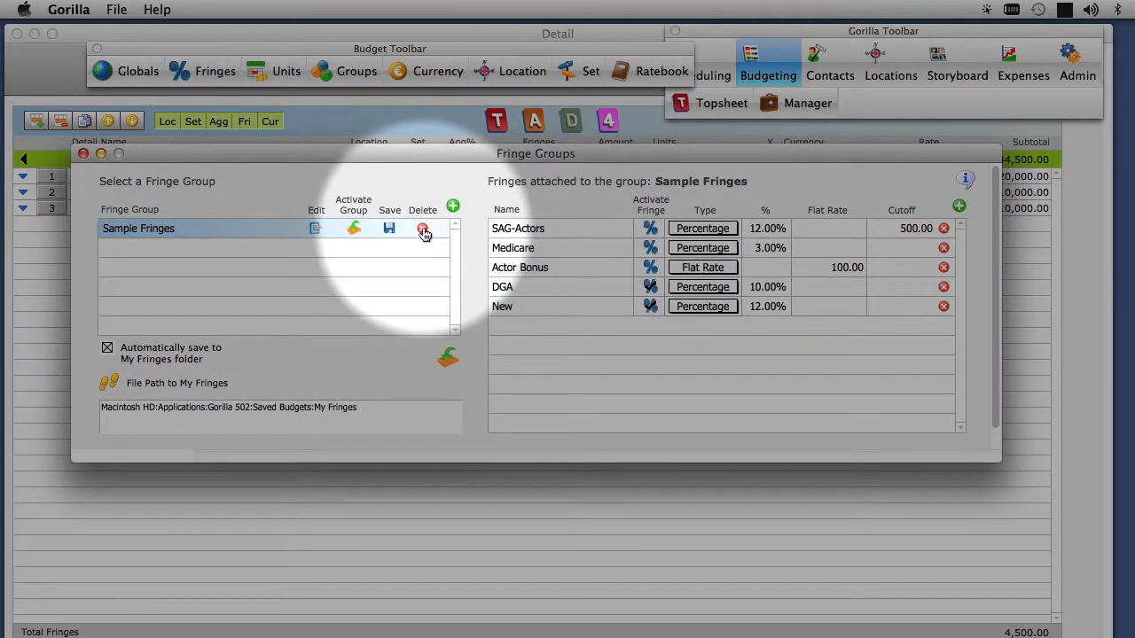
Delete the Sample Fringes group and load it again from Sample Fringes.fri in the My Fringes folder
click(424, 231)
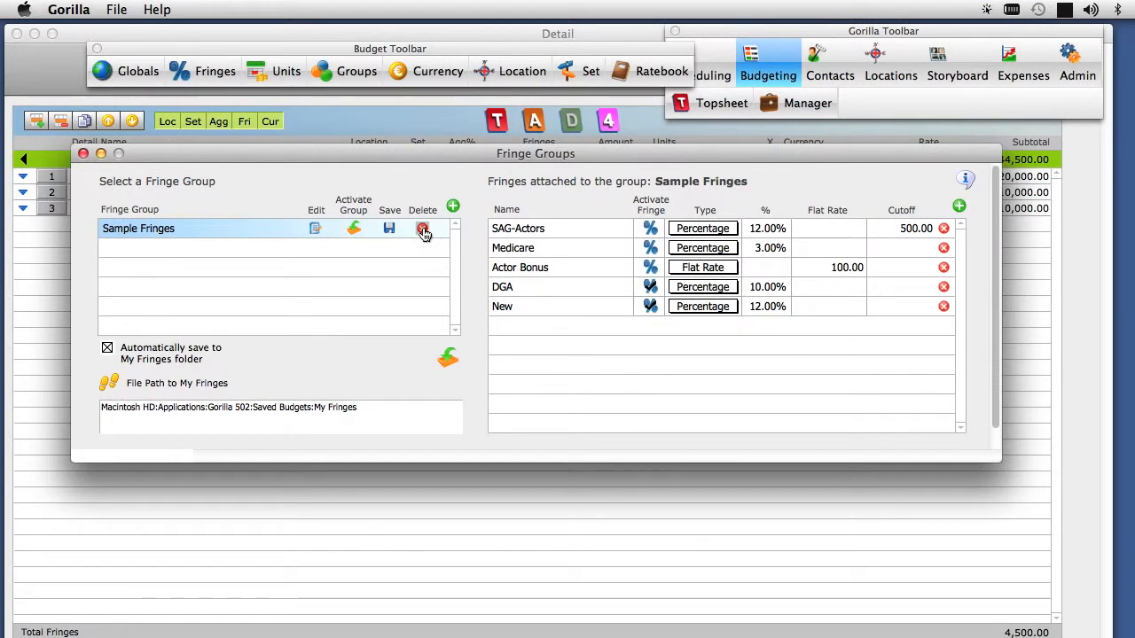
click(760, 425)
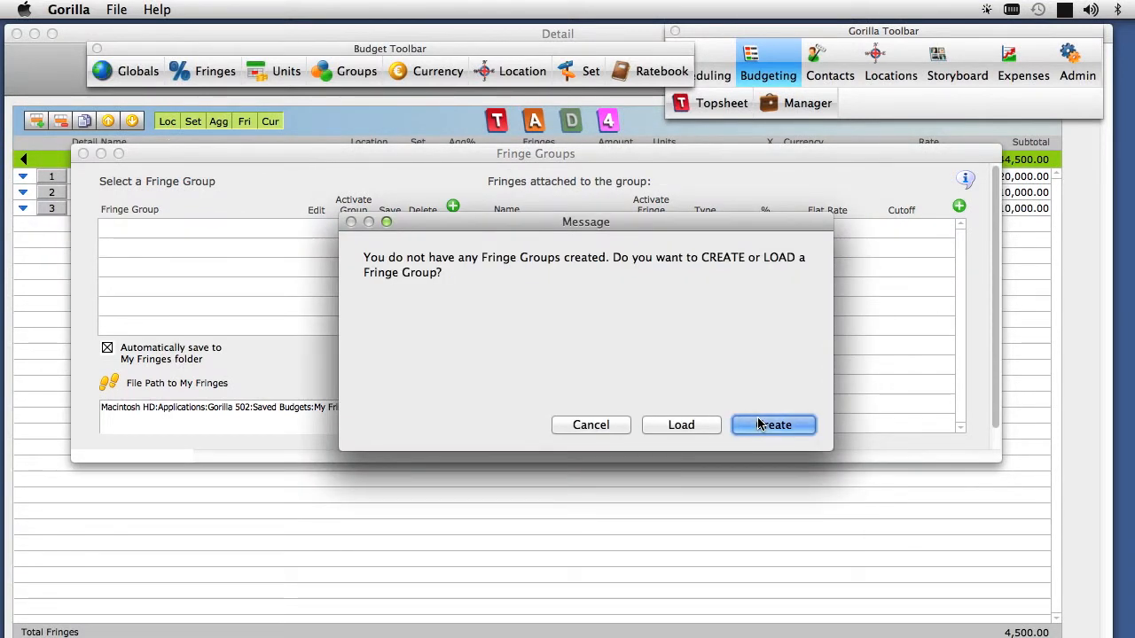
click(657, 426)
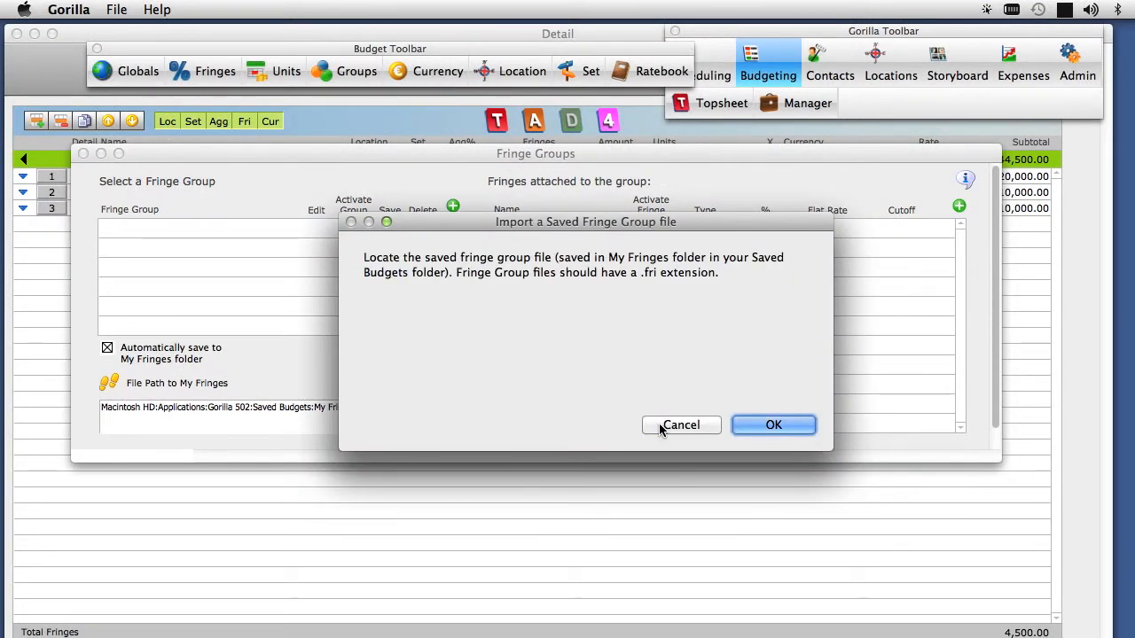
click(750, 425)
drag(998, 148, 577, 152)
click(594, 225)
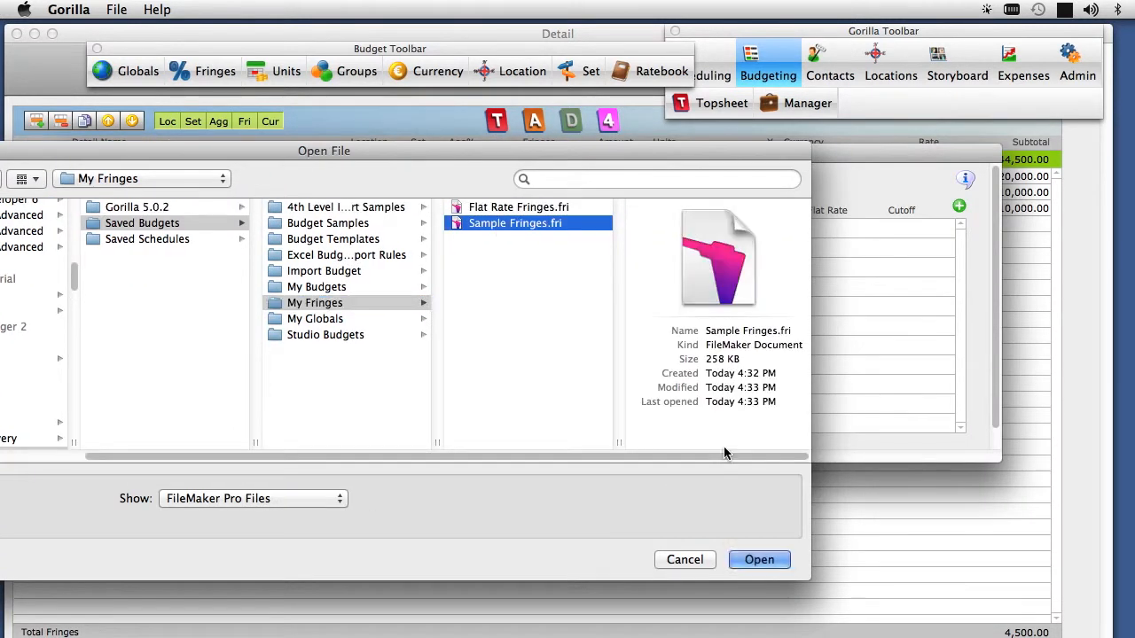
click(750, 562)
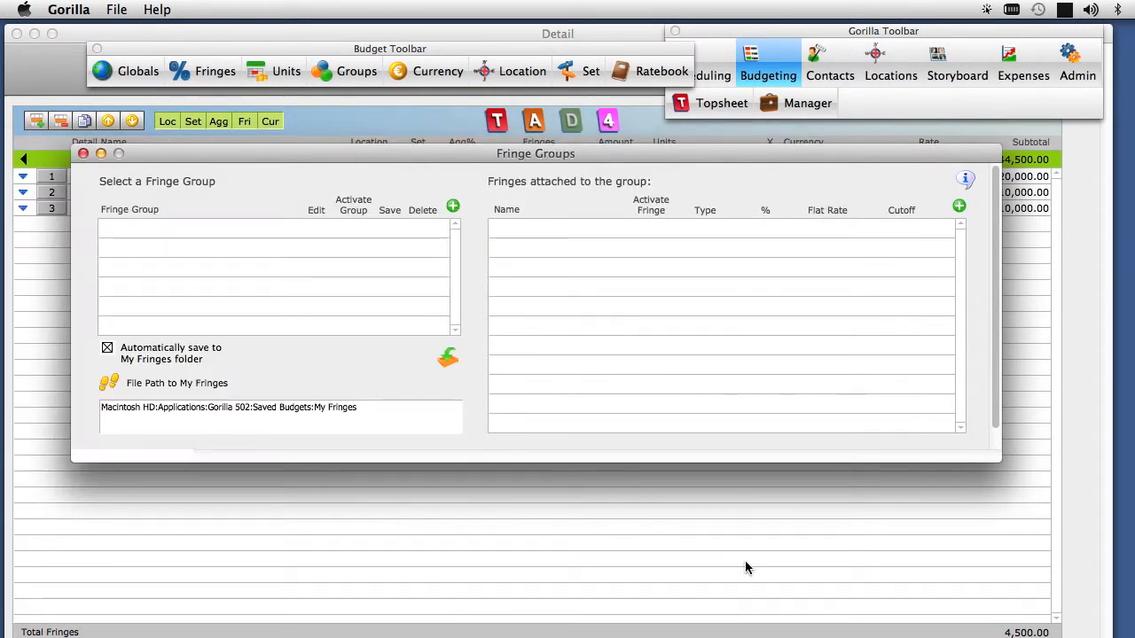
click(152, 229)
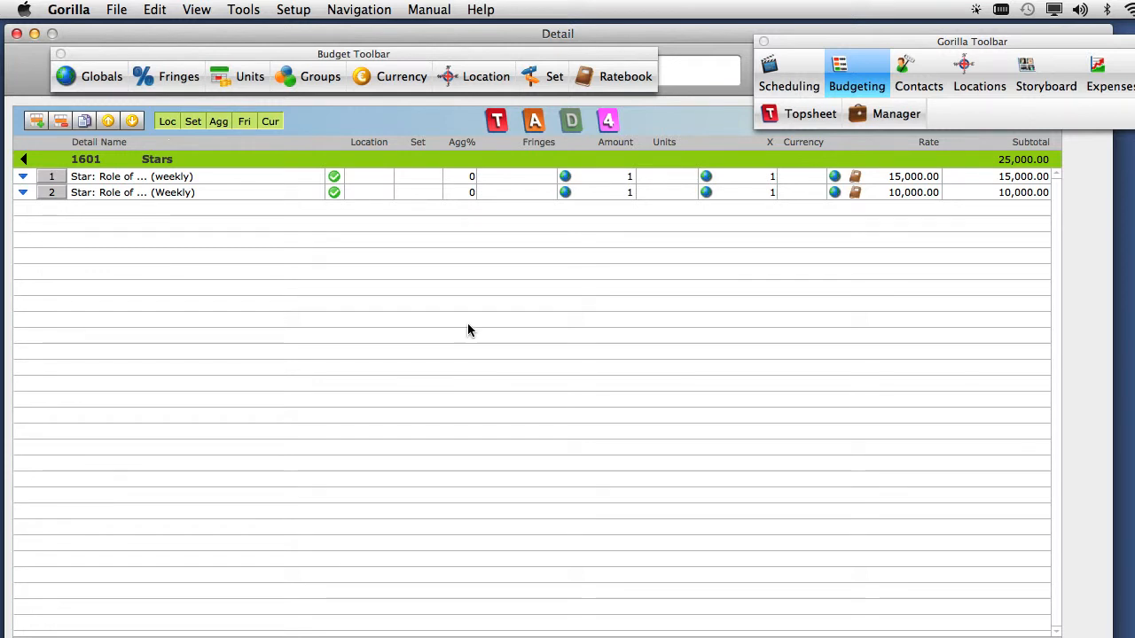
Open the fringe creation window and read the help text about percentage and flat-rate fringes
click(159, 81)
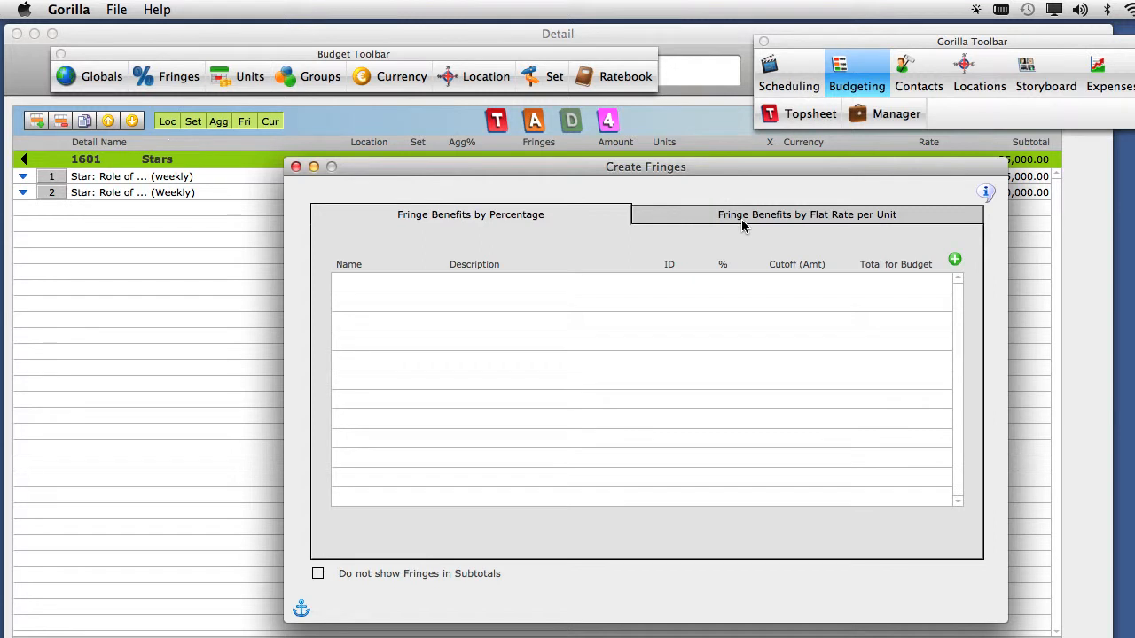
click(984, 192)
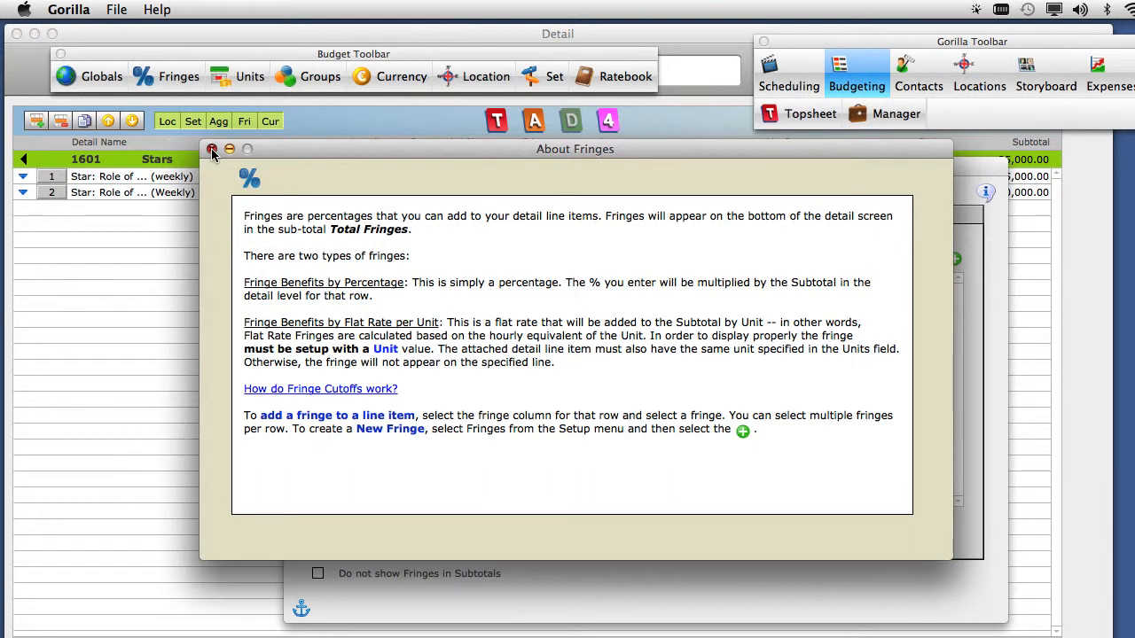
click(212, 149)
Create a flat-rate fringe named Actor Bonus with a rate of 100 per Day
click(768, 218)
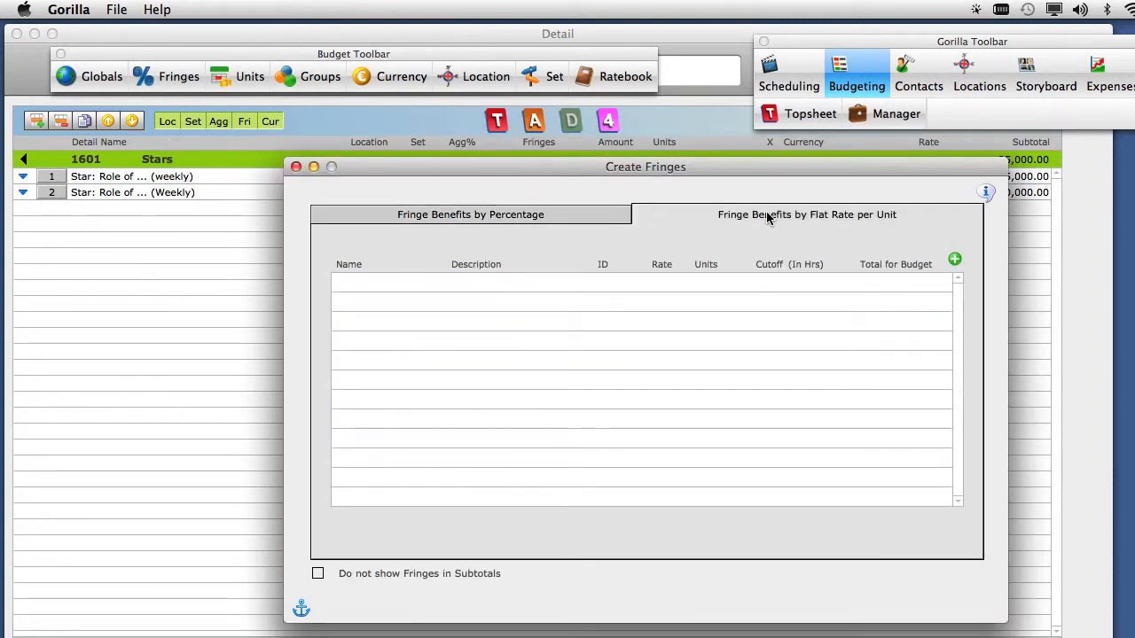
click(953, 259)
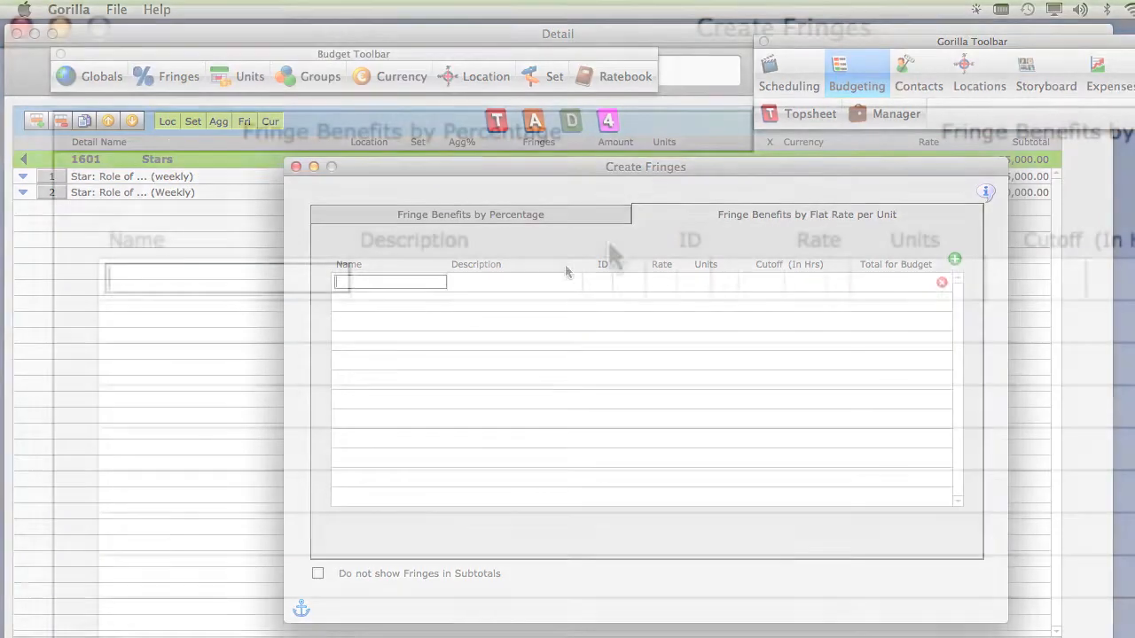
text(Actor Bonus)
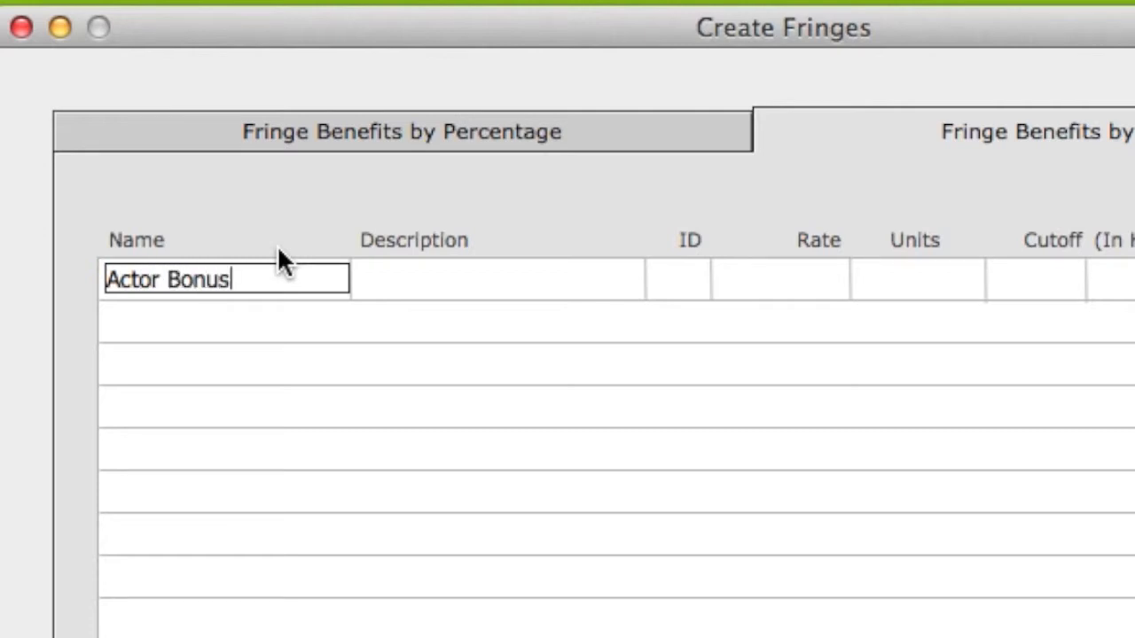
key(Tab)
key(Tab)
key(Tab)
text(100)
key(Tab)
text(d)
key(Tab)
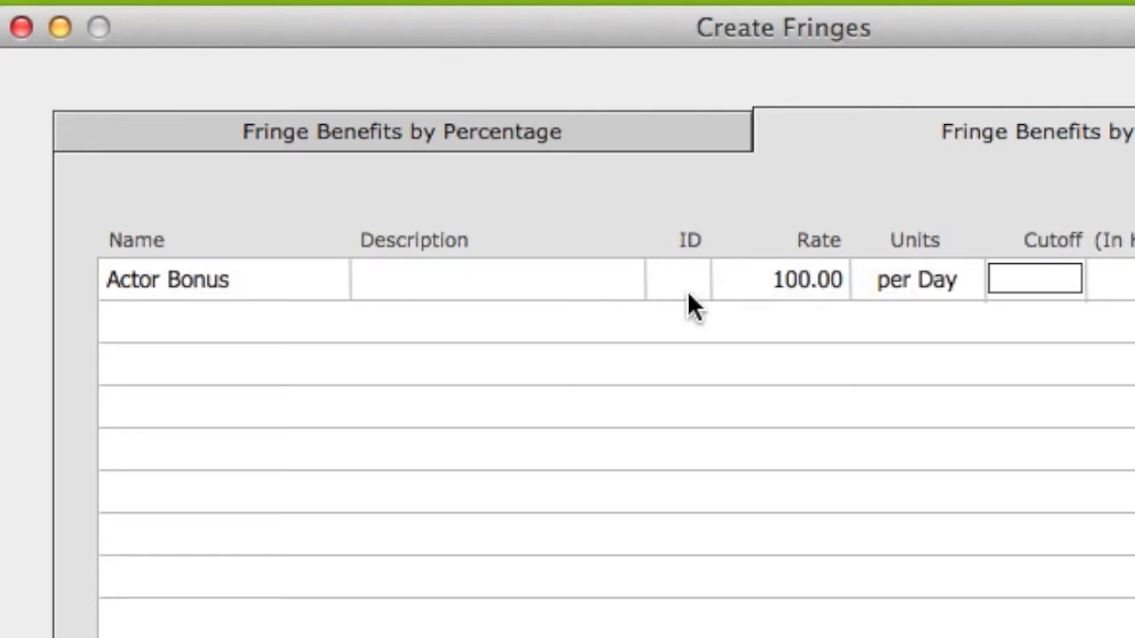
key(Tab)
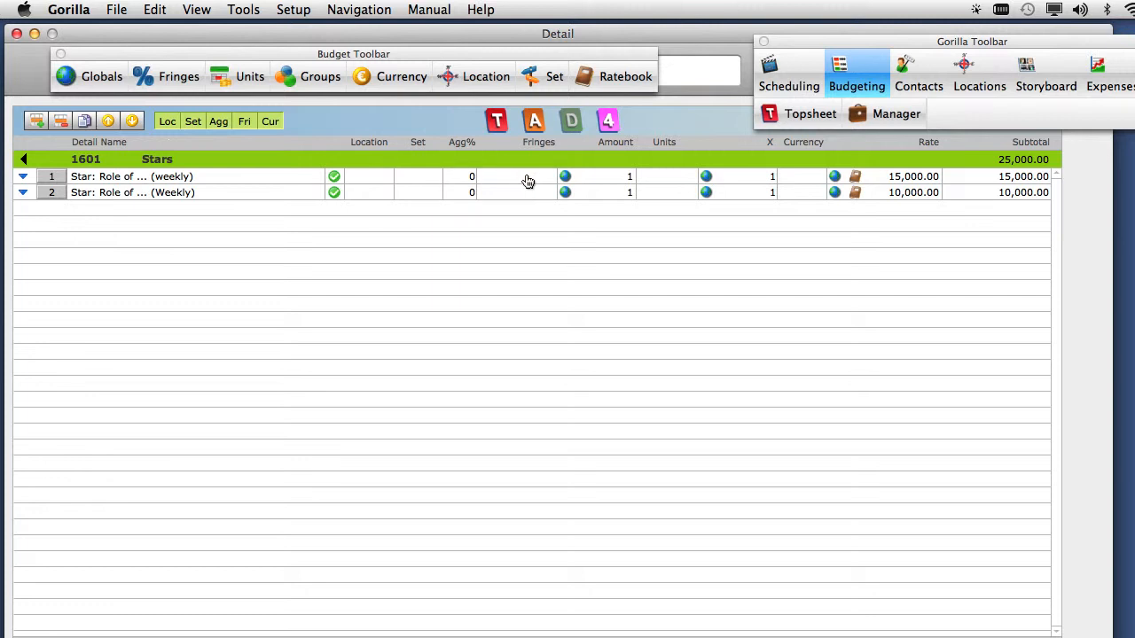
Attach the Actor Bonus fringe to the first star line
double_click(532, 182)
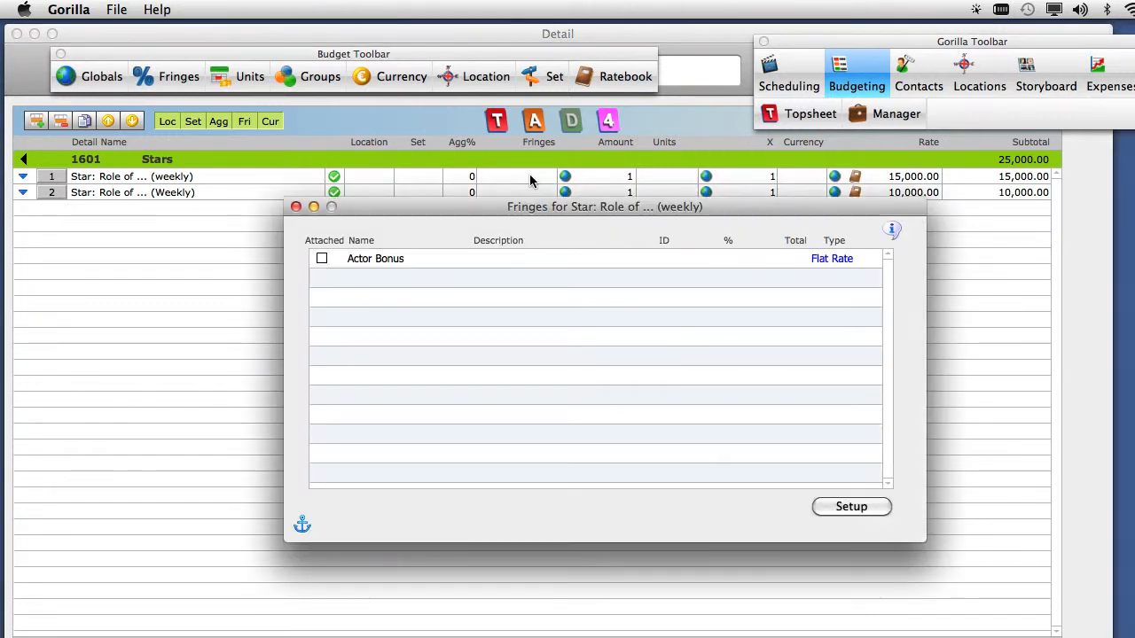
click(322, 260)
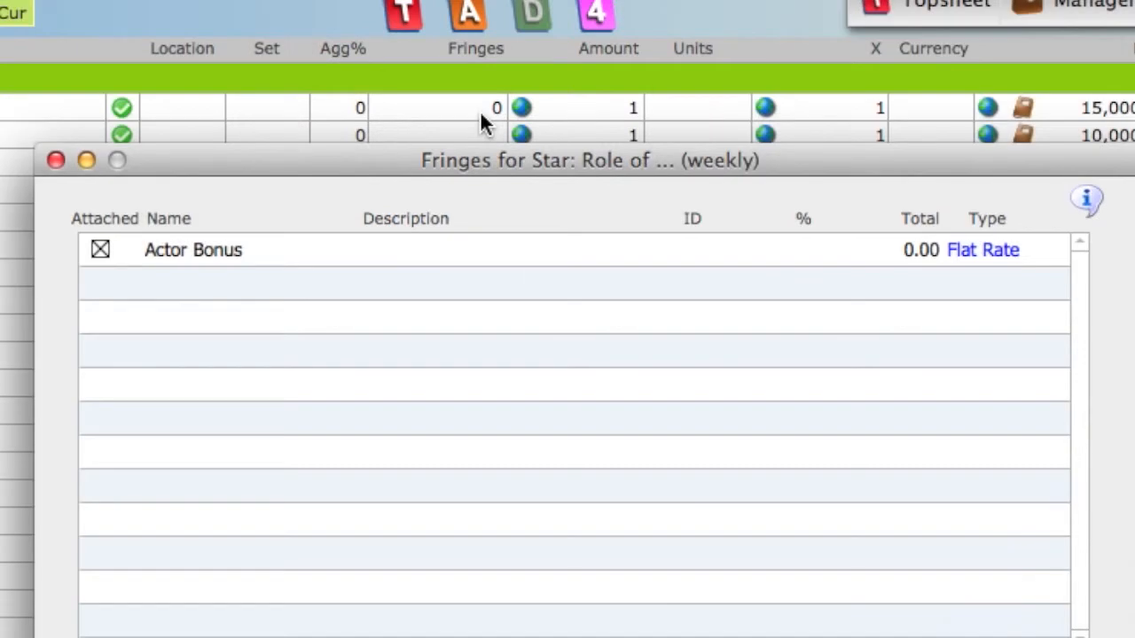
click(55, 160)
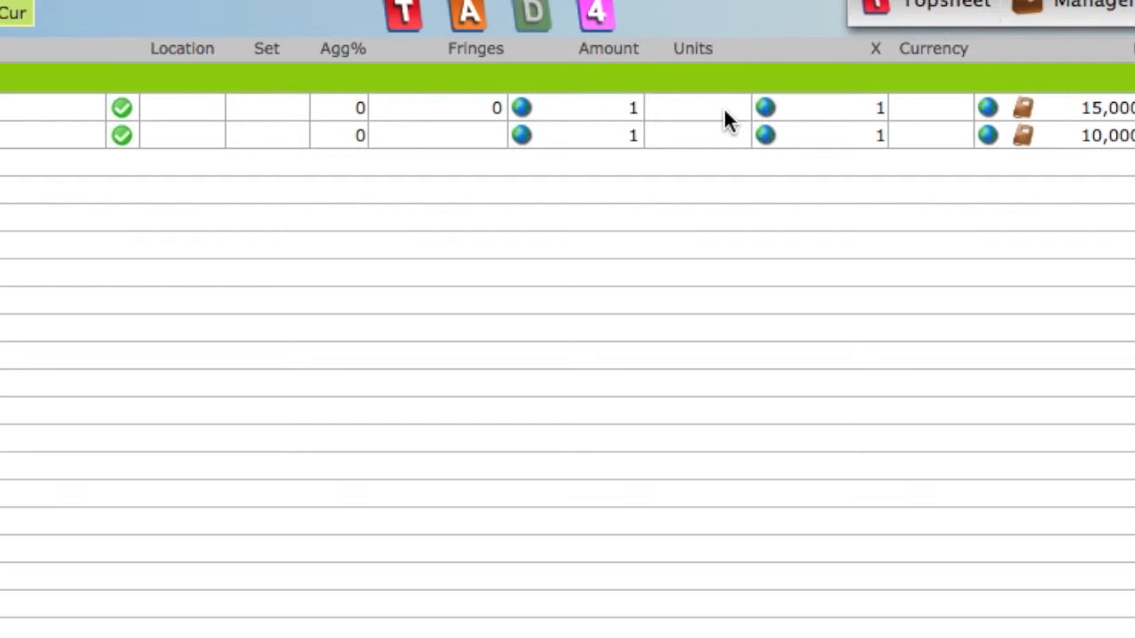
Set the first star line's units to Hour
click(723, 108)
text(h)
key(Tab)
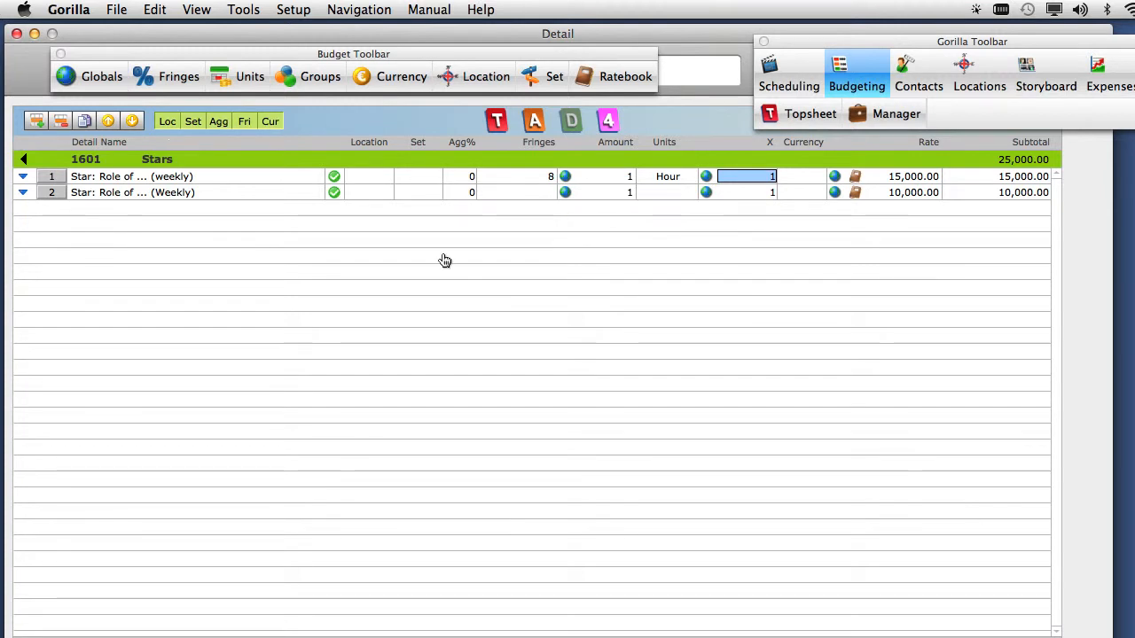
Examine the hour equivalents in the units setup and calculate 100 ÷ 12 in the Calculator app
click(292, 9)
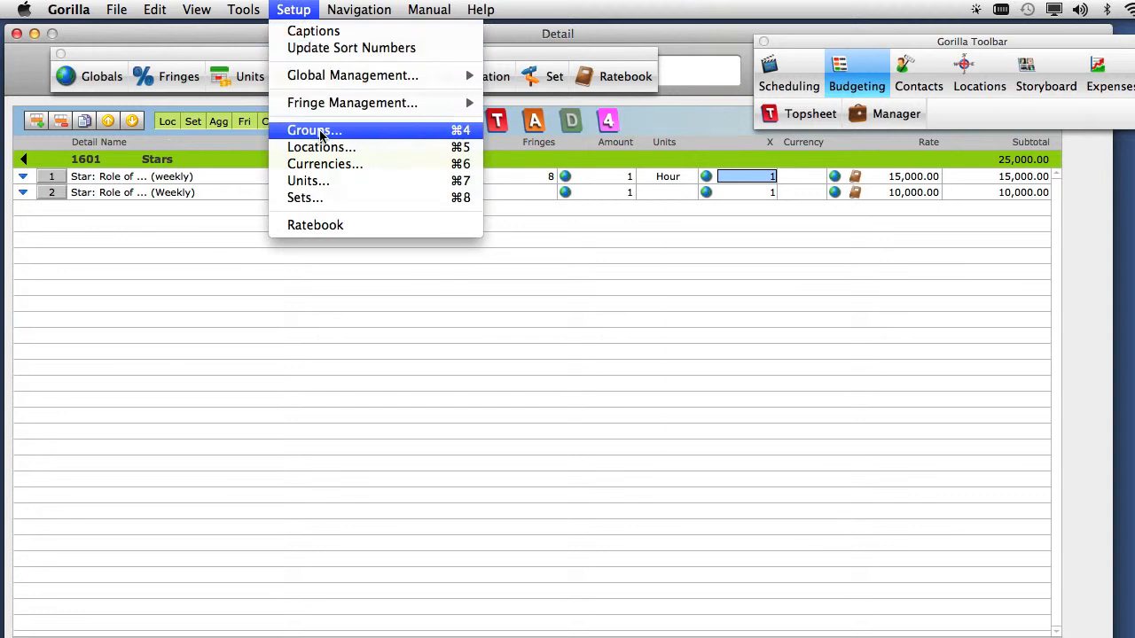
click(326, 182)
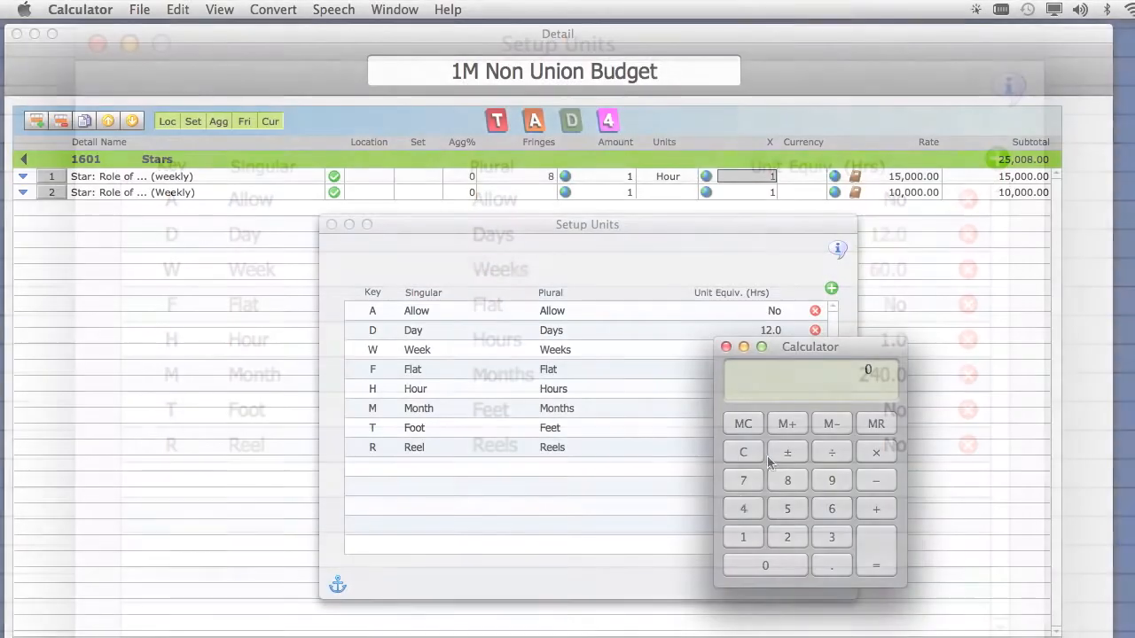
click(752, 537)
double_click(765, 568)
click(832, 454)
click(745, 537)
click(786, 537)
click(874, 549)
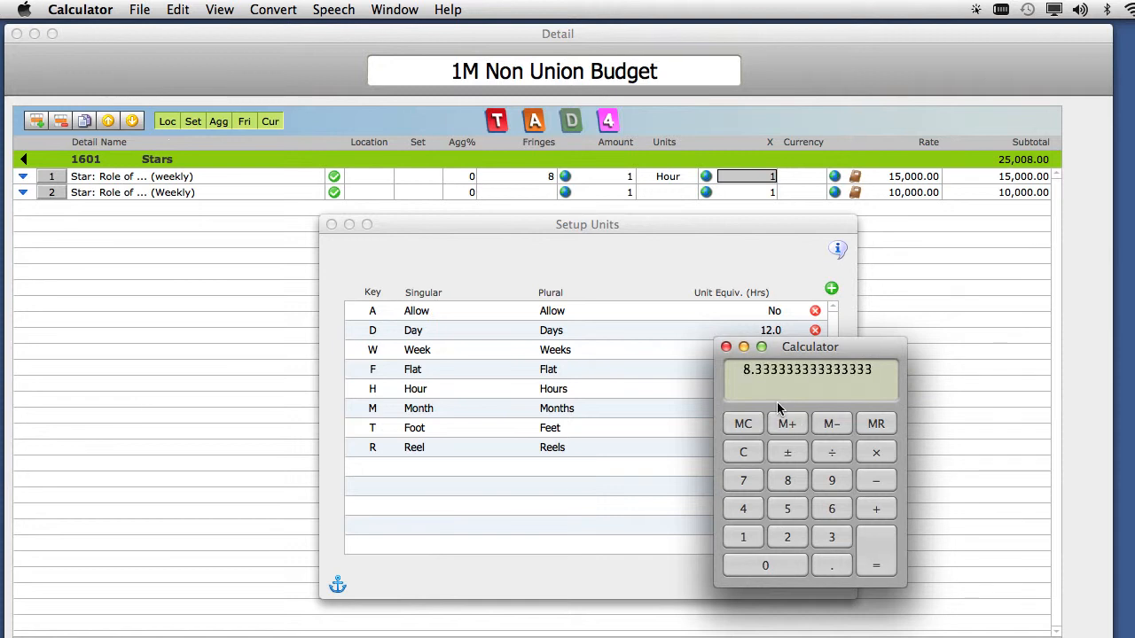
click(726, 347)
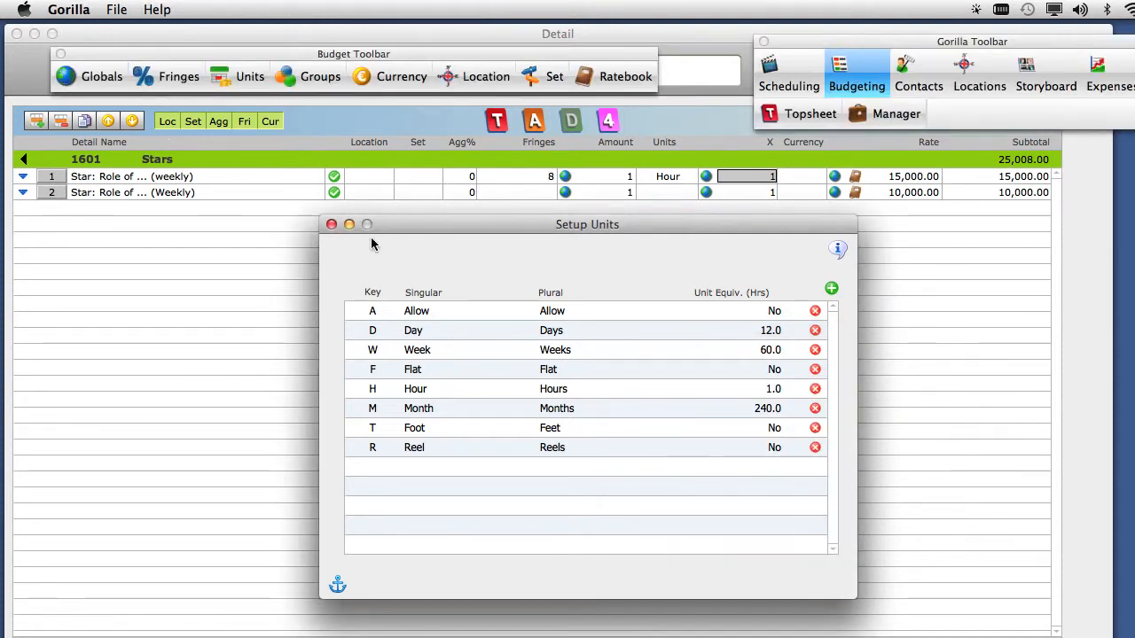
click(331, 224)
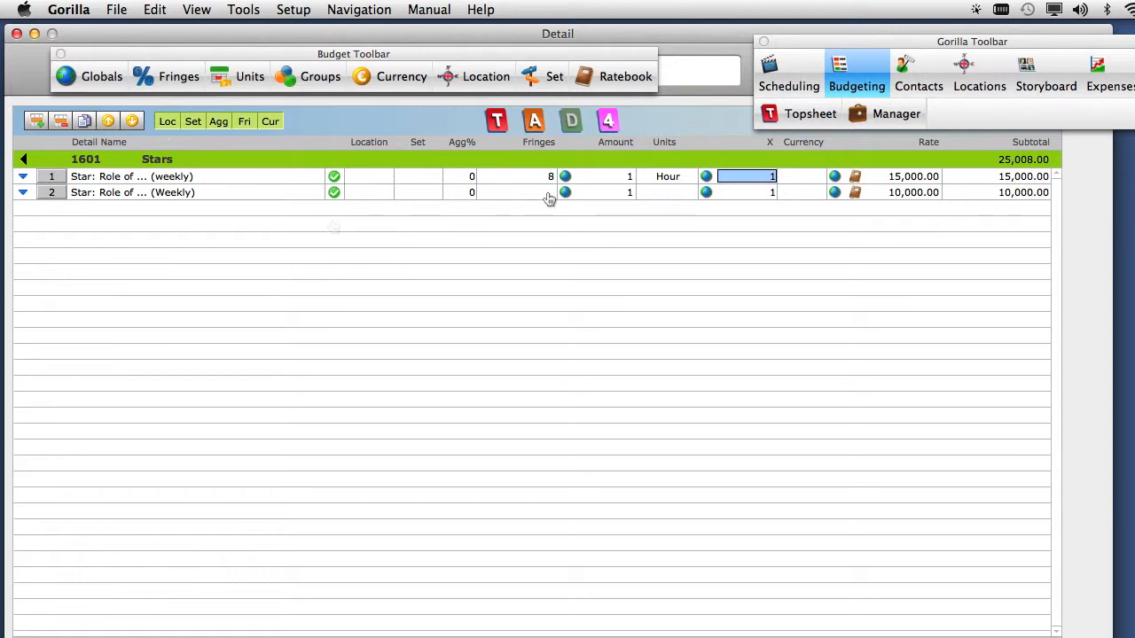
Set the first star line's amount to 2 and check the total of its attached fringe
click(618, 175)
text(2)
key(Return)
click(532, 181)
click(530, 180)
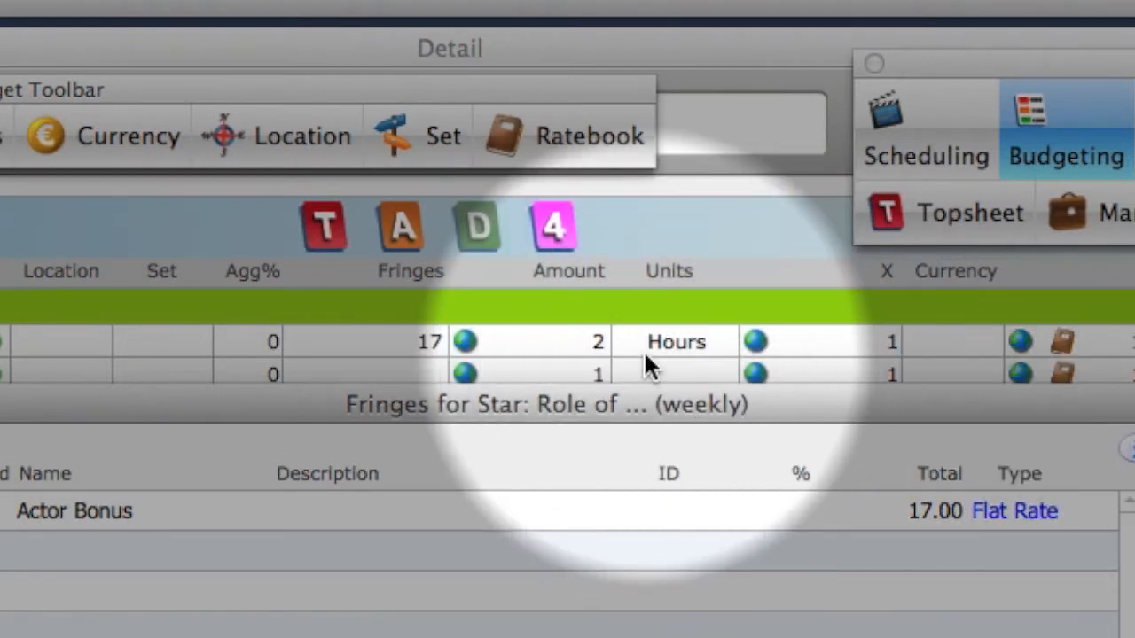
key(Escape)
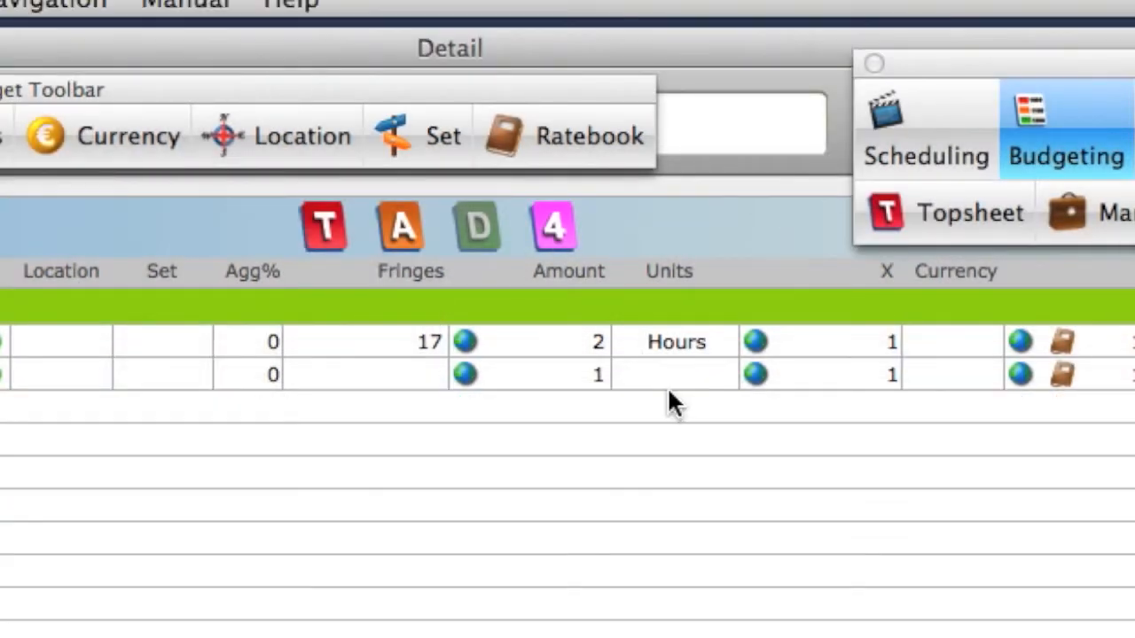
Change the first star line's units to days and its amount to 1
click(662, 348)
text(h)
text(d)
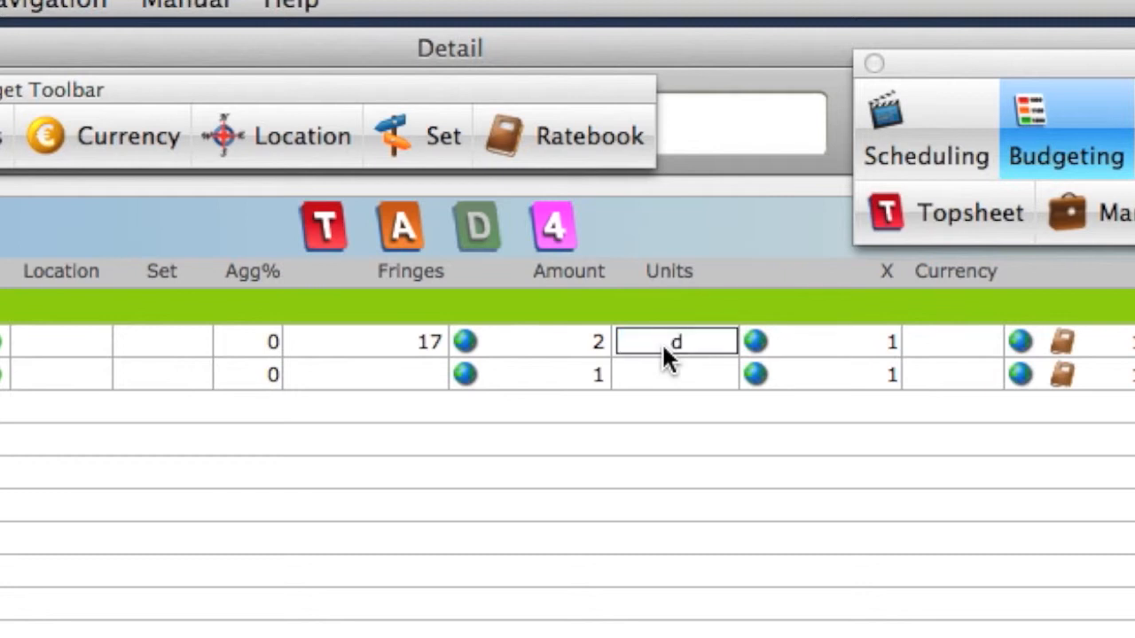
key(Tab)
click(716, 442)
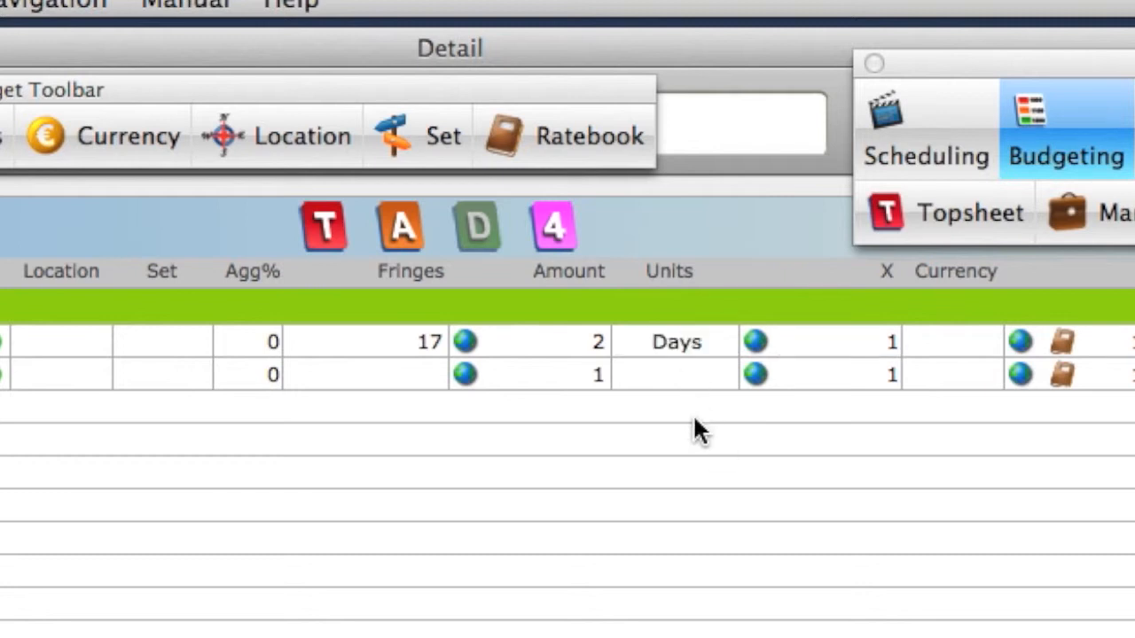
click(585, 343)
text(1)
key(Tab)
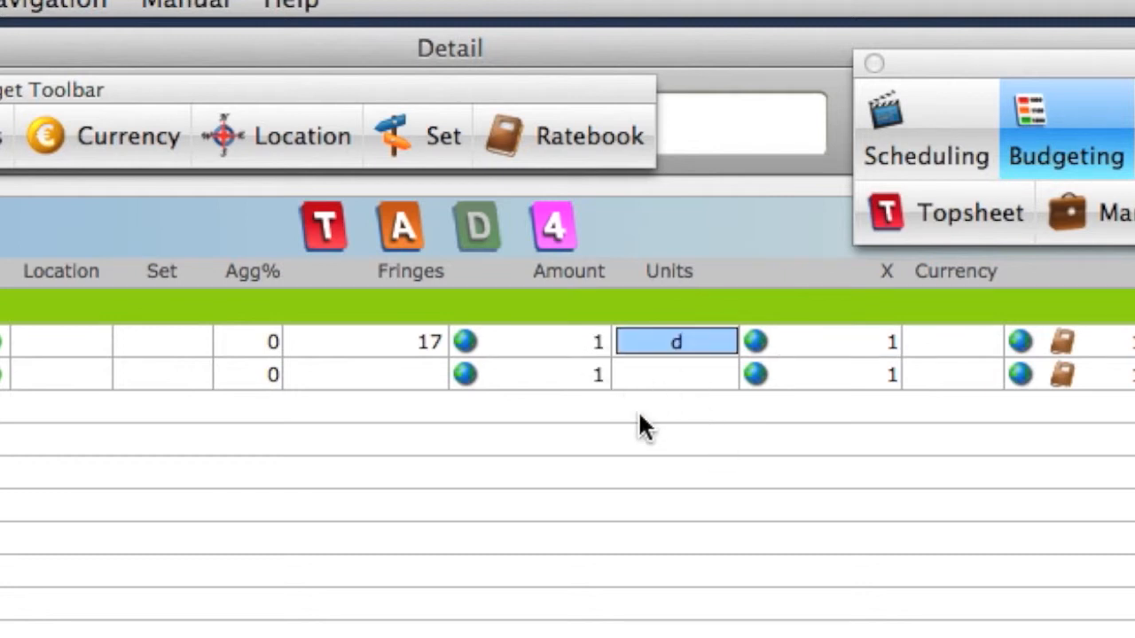
Check the fringe total of the first star line with its amount in days, and leave its units as Day
click(420, 343)
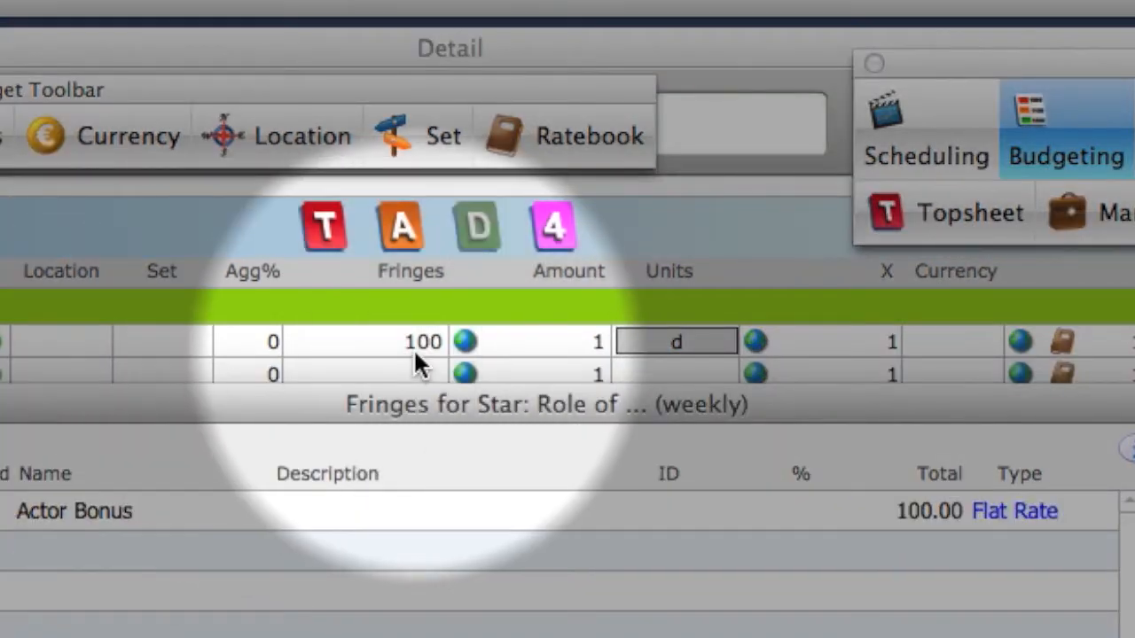
click(683, 352)
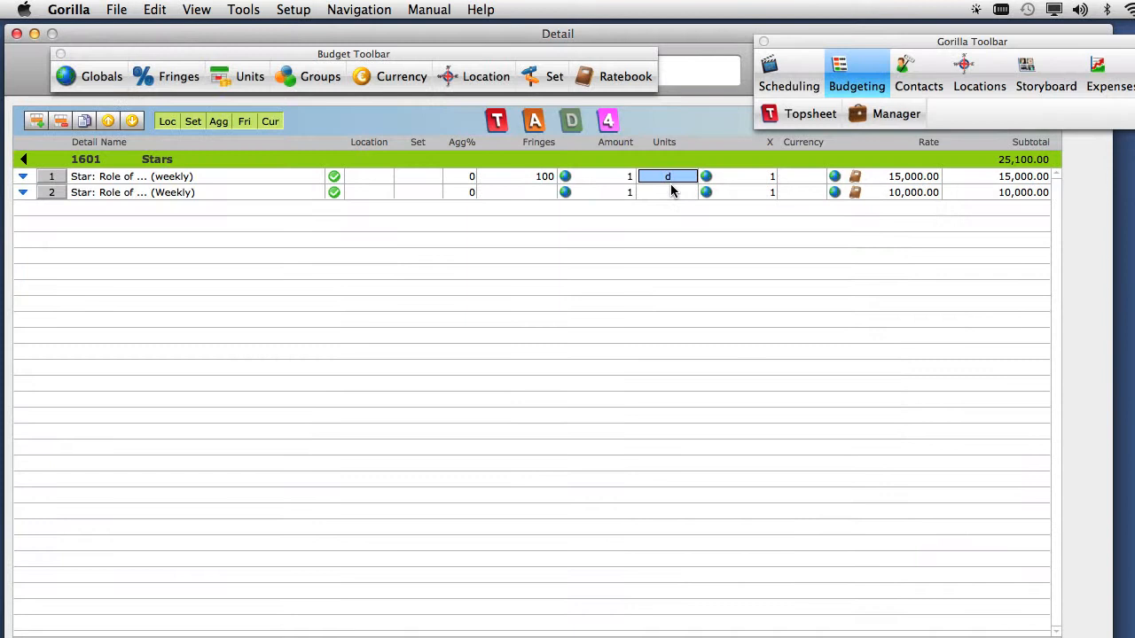
key(Tab)
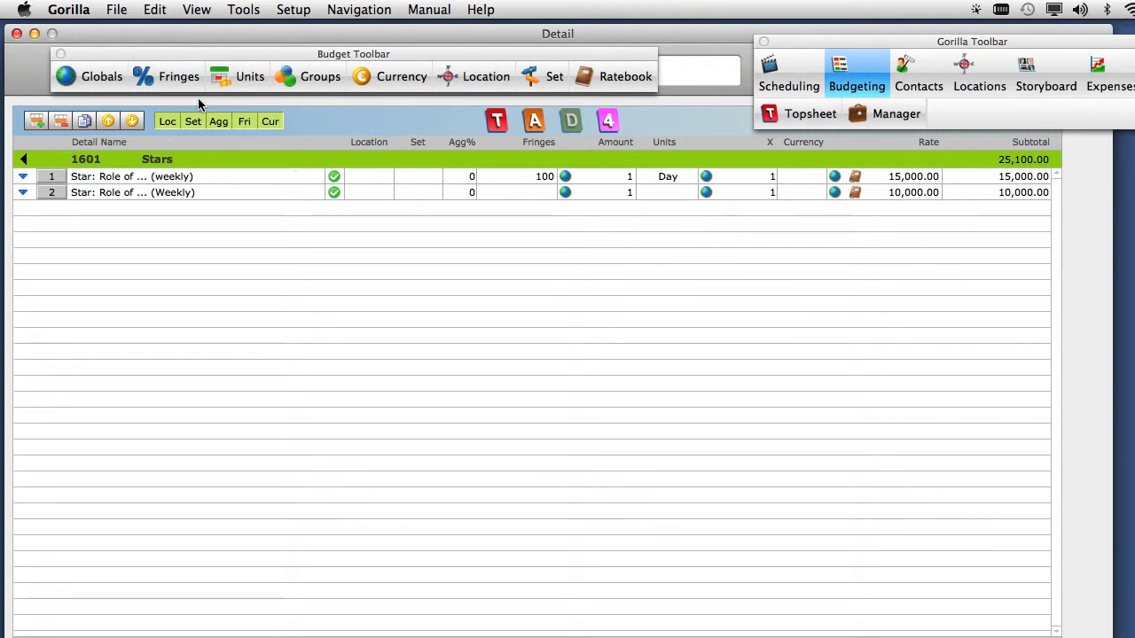
Set the cutoff of the Actor Bonus flat-rate fringe to 1 and close the fringe setup
click(180, 78)
click(809, 217)
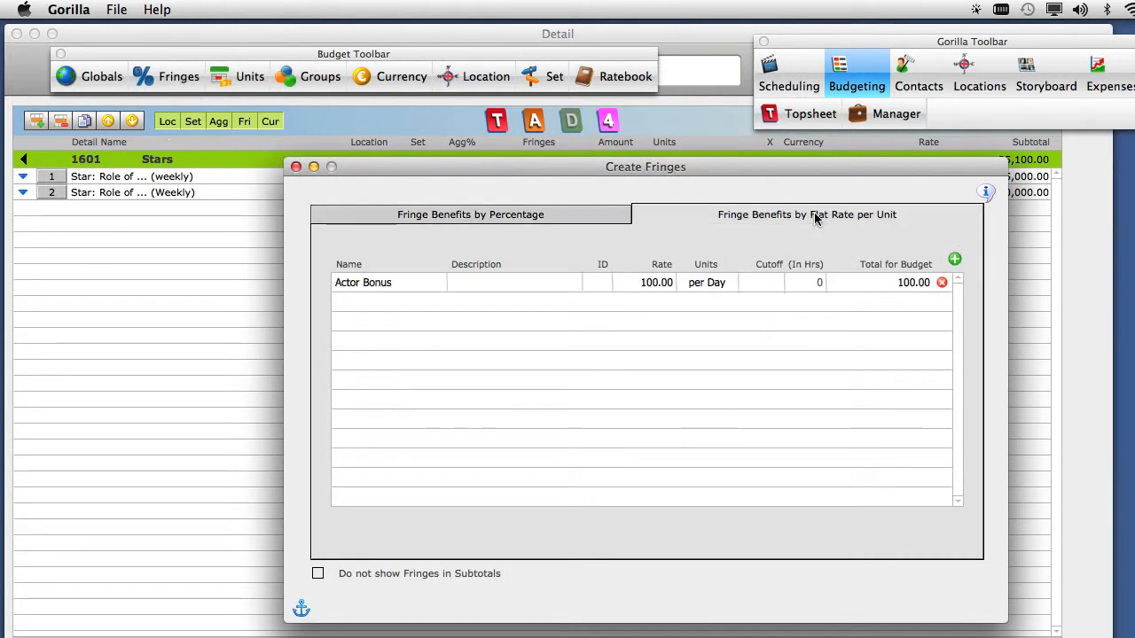
click(770, 284)
text(1)
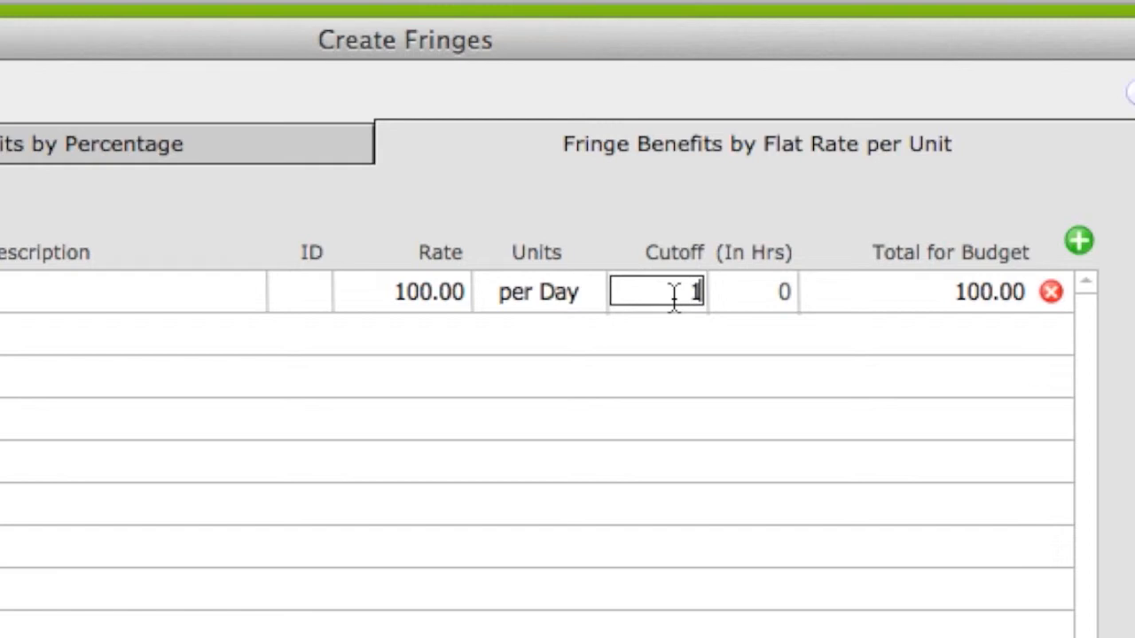
key(Return)
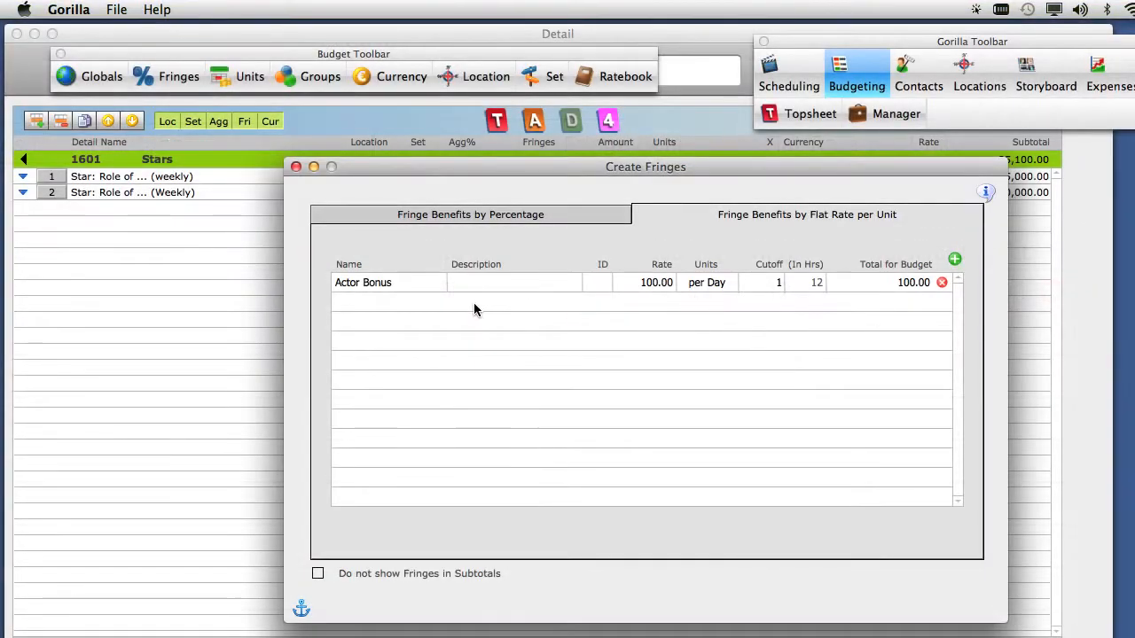
click(296, 167)
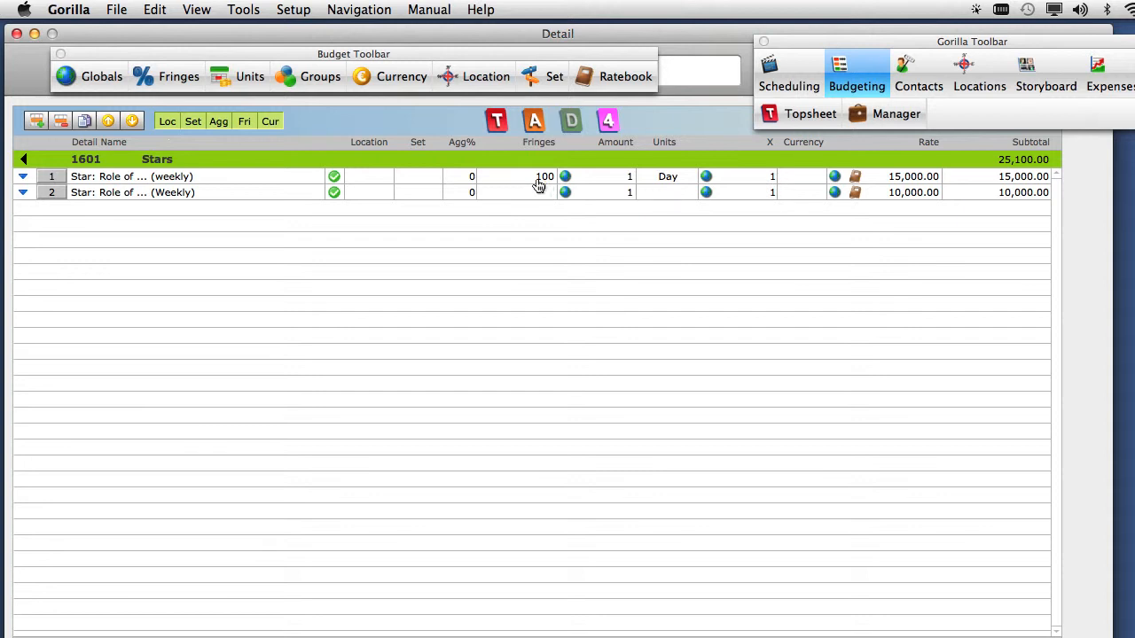
Set the first star line's amount to 2 days and check its fringe total against the cutoff
click(629, 177)
text(2)
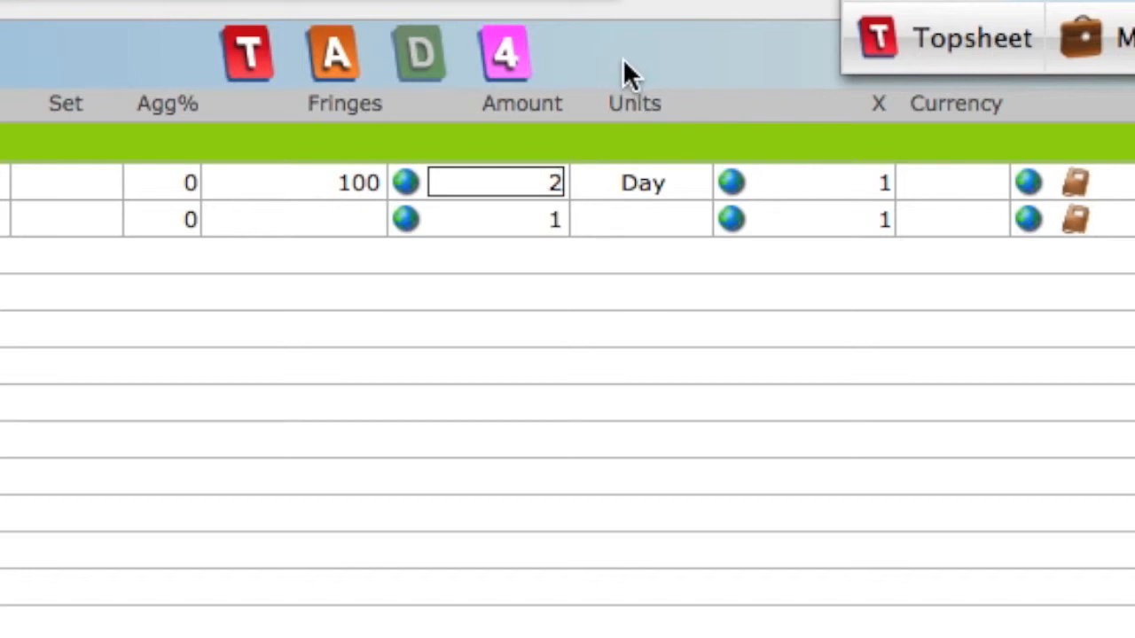
key(Return)
click(355, 183)
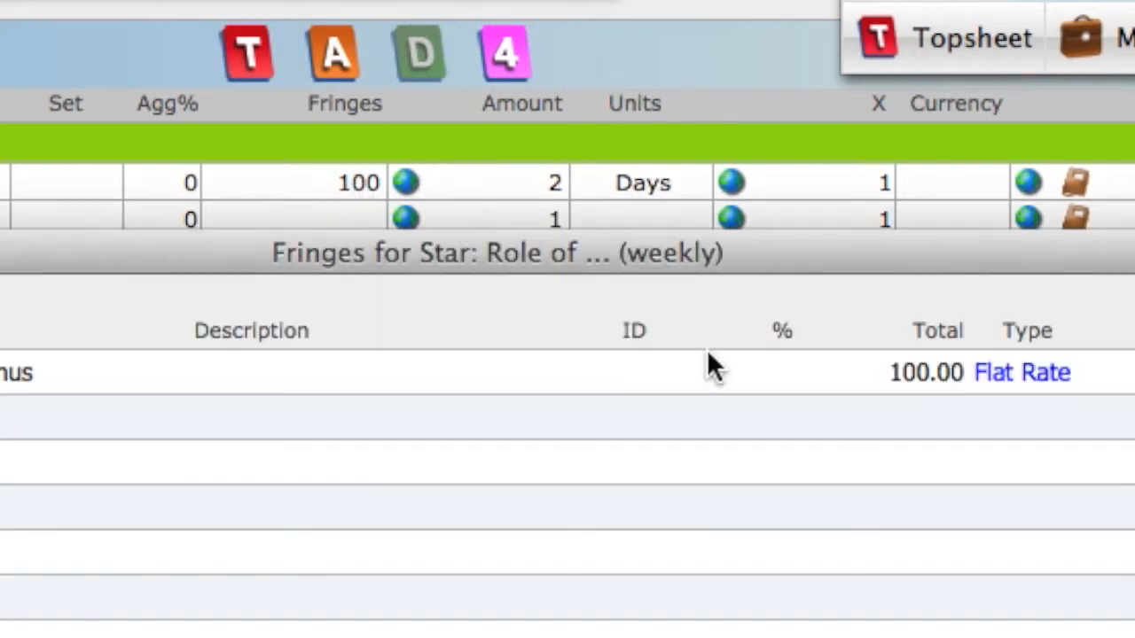
click(2, 252)
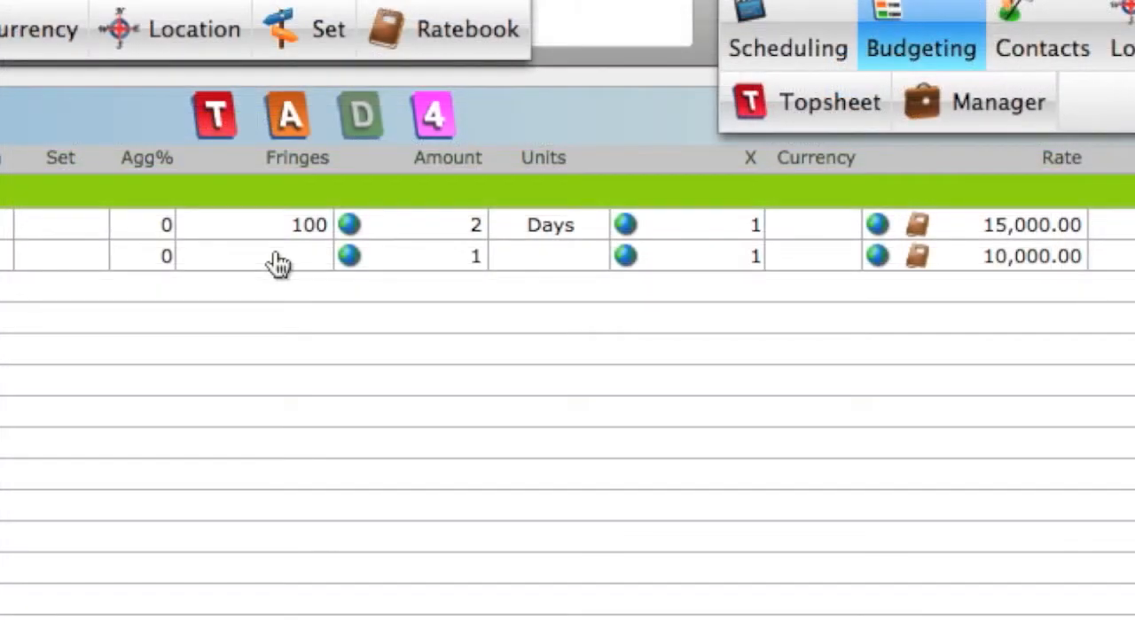
Change the first star line to an amount of 9 with Hours as units, and check its fringe total
click(423, 224)
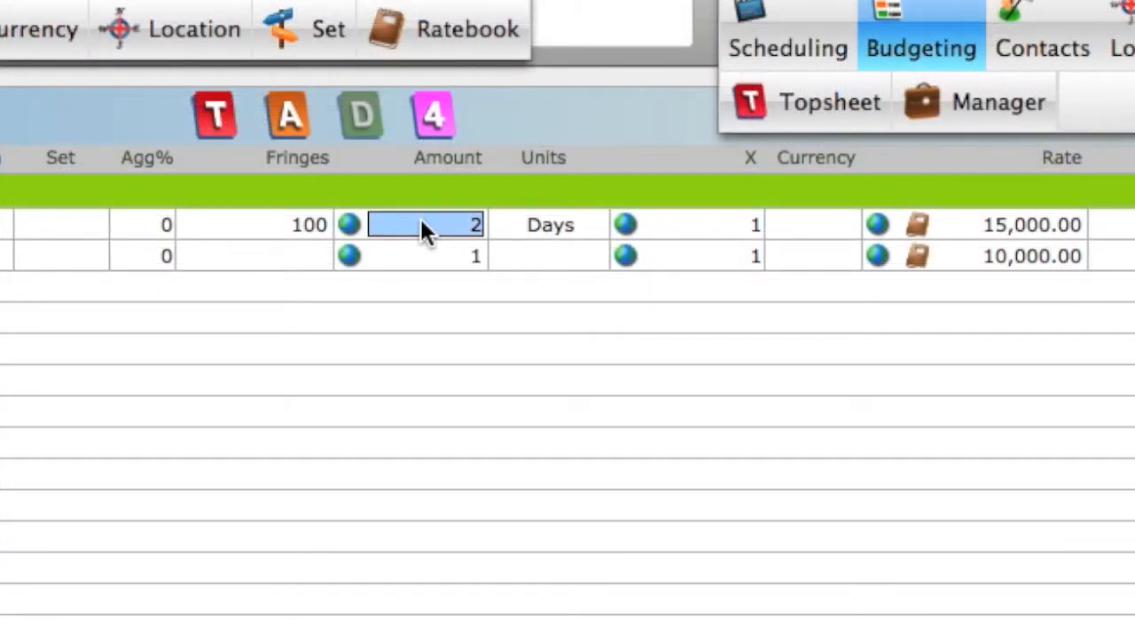
text(9)
key(Return)
click(517, 225)
text(h)
key(Return)
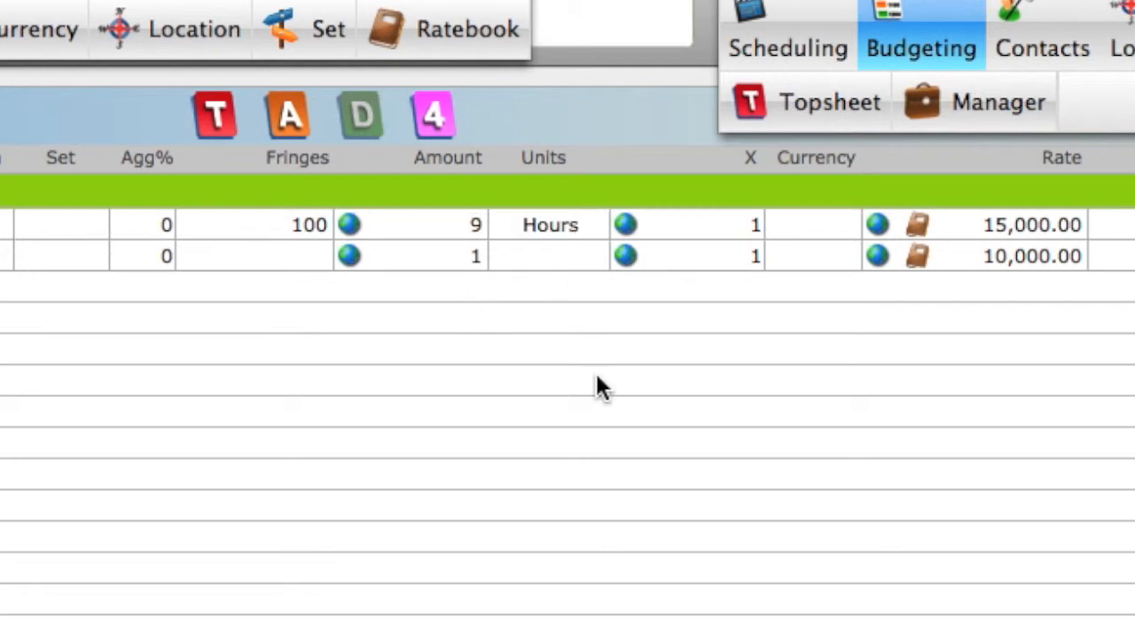
double_click(298, 228)
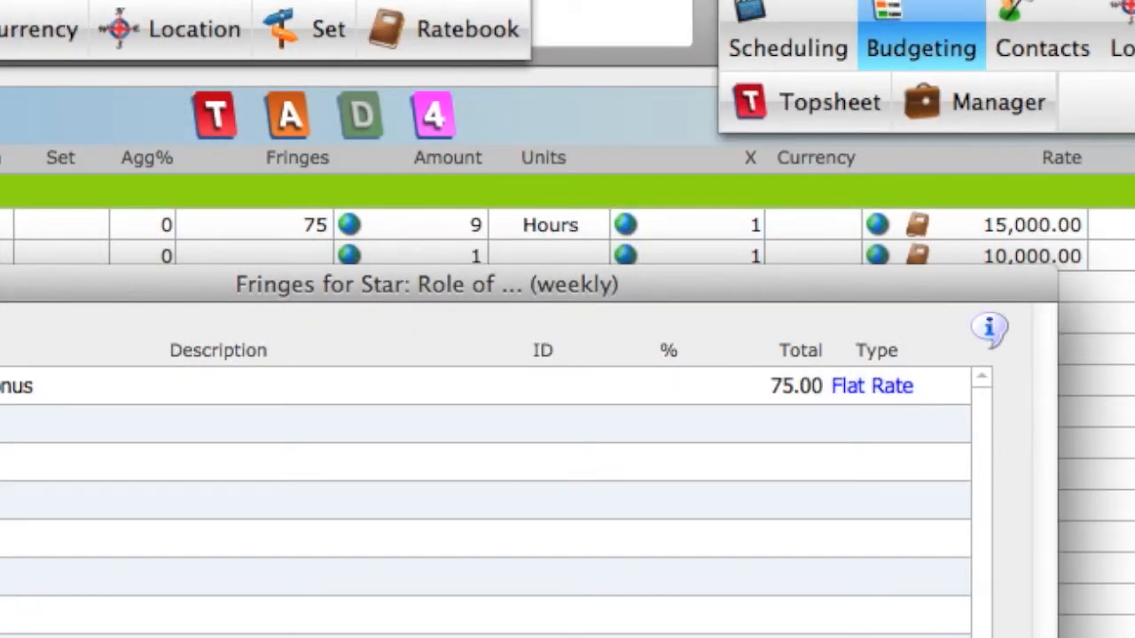
key(super+w)
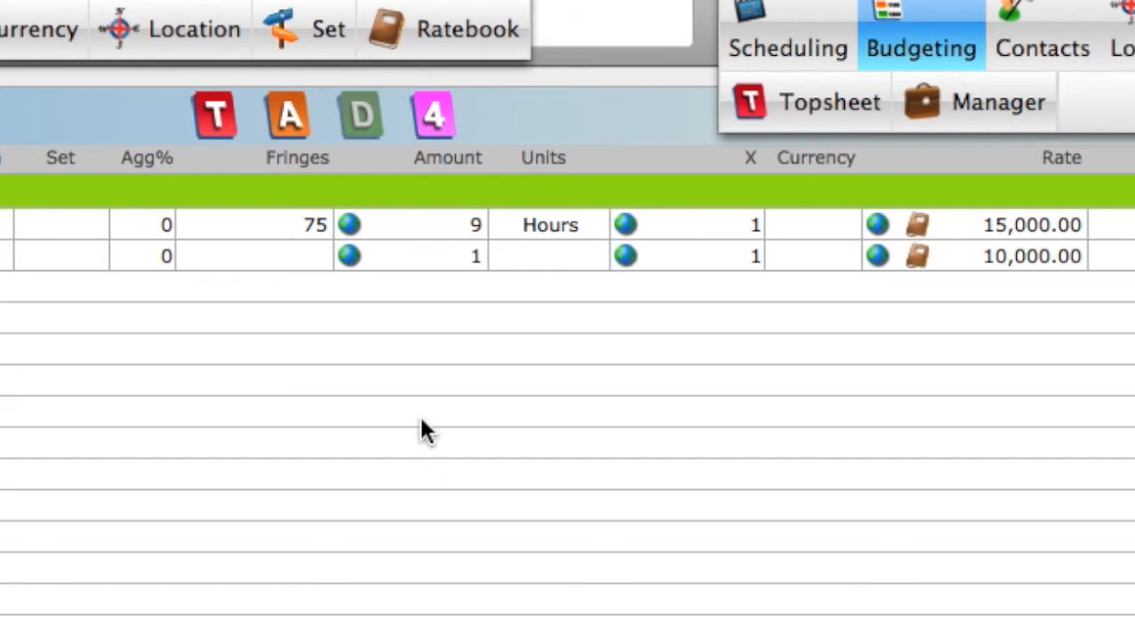
Set the first star line's amount to 13 hours and check the total of its attached fringe
click(435, 233)
text(13)
key(Return)
click(266, 231)
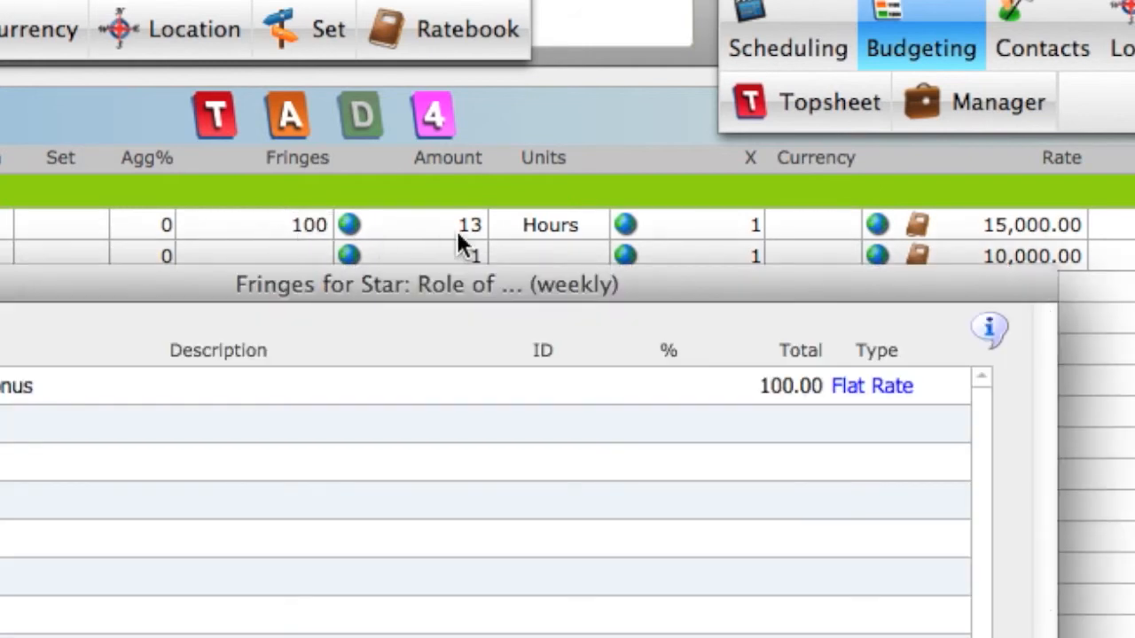
key(super+w)
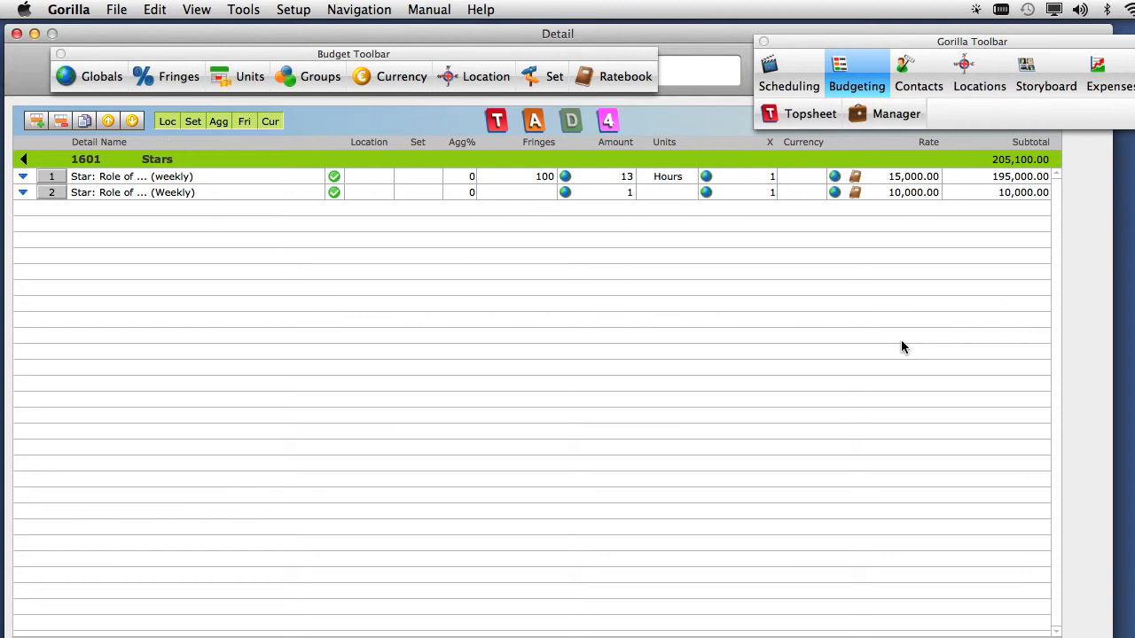
Set the Day unit's hour equivalent to 8 in the units setup
click(297, 8)
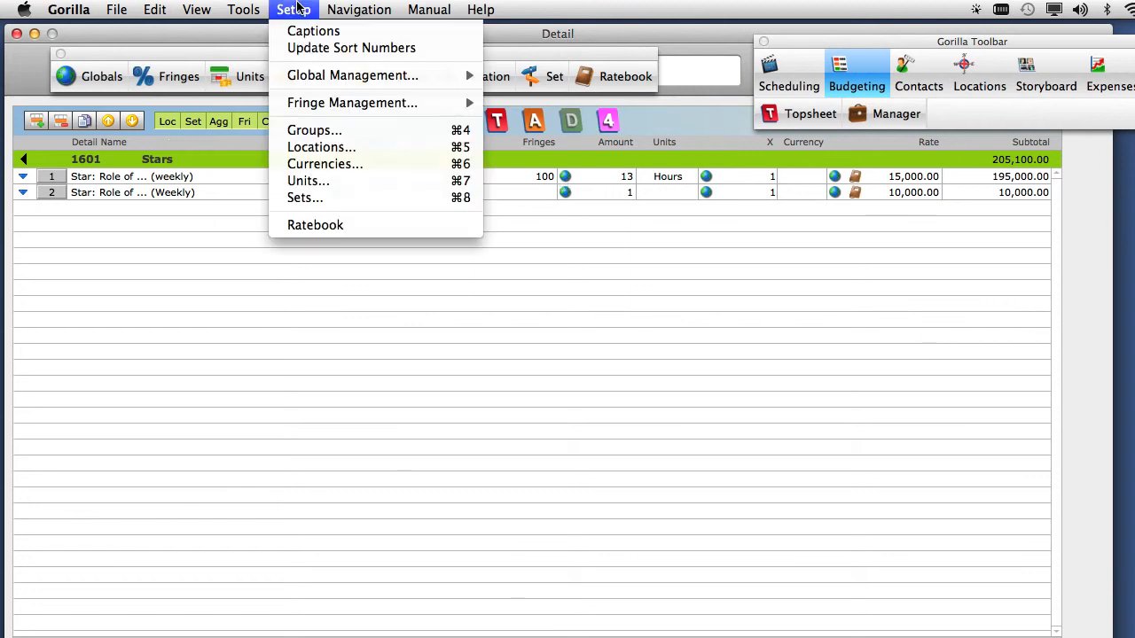
click(308, 180)
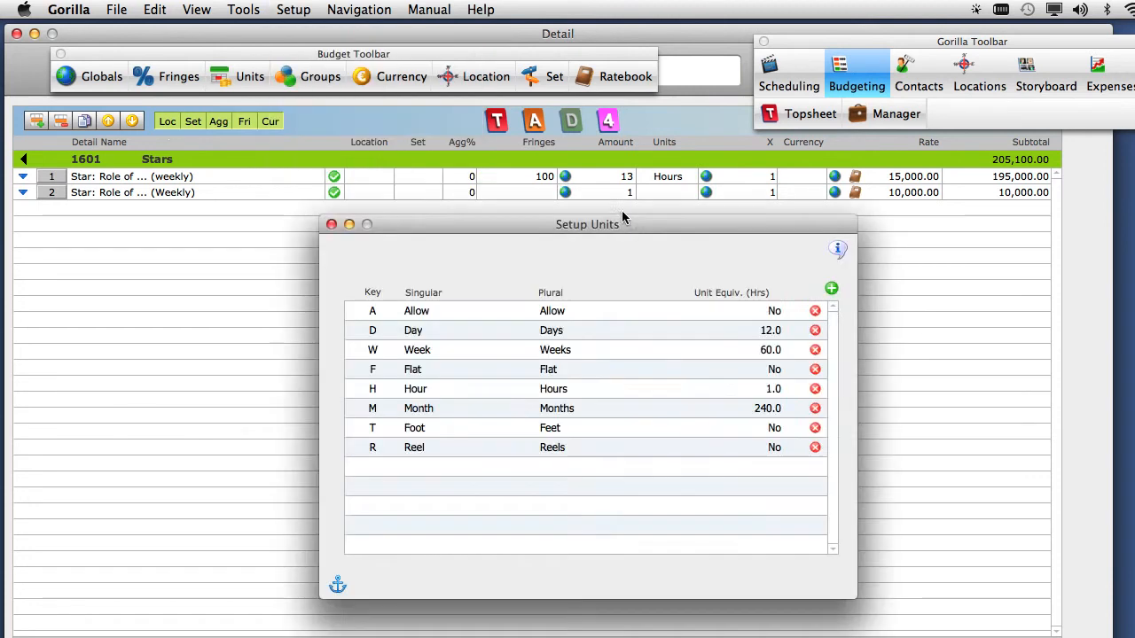
click(777, 335)
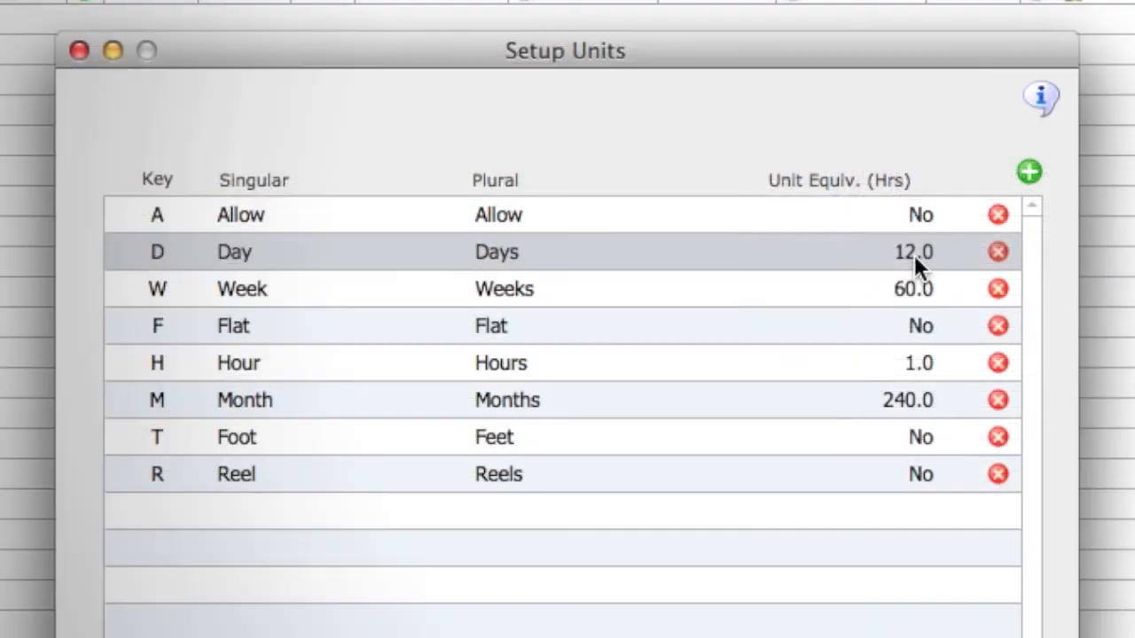
double_click(908, 256)
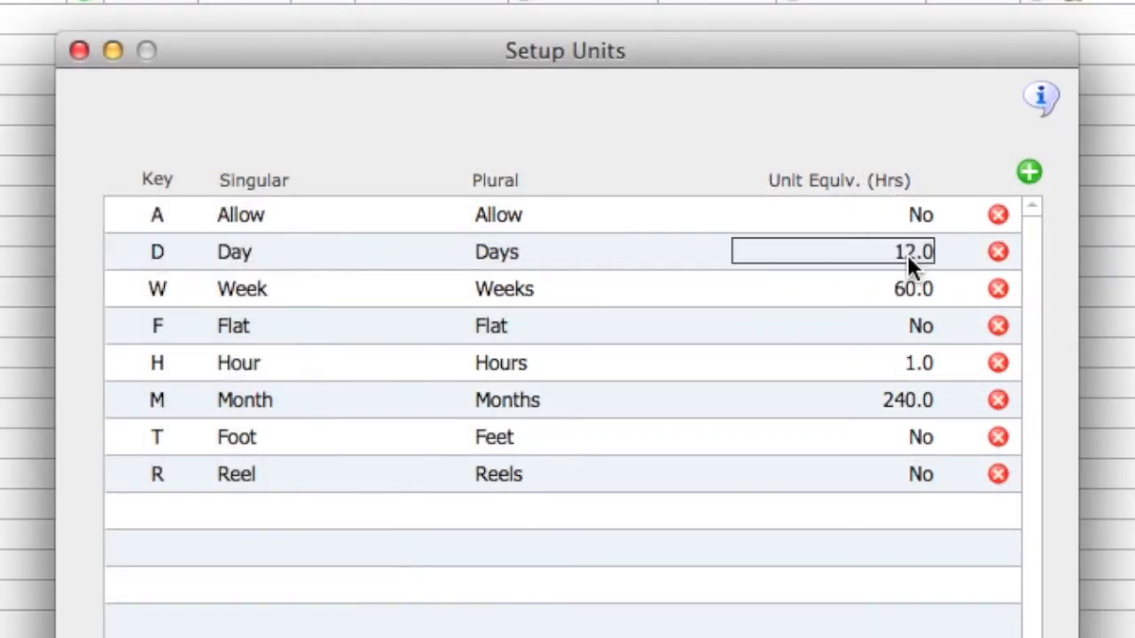
drag(896, 256, 936, 260)
text(8)
click(724, 124)
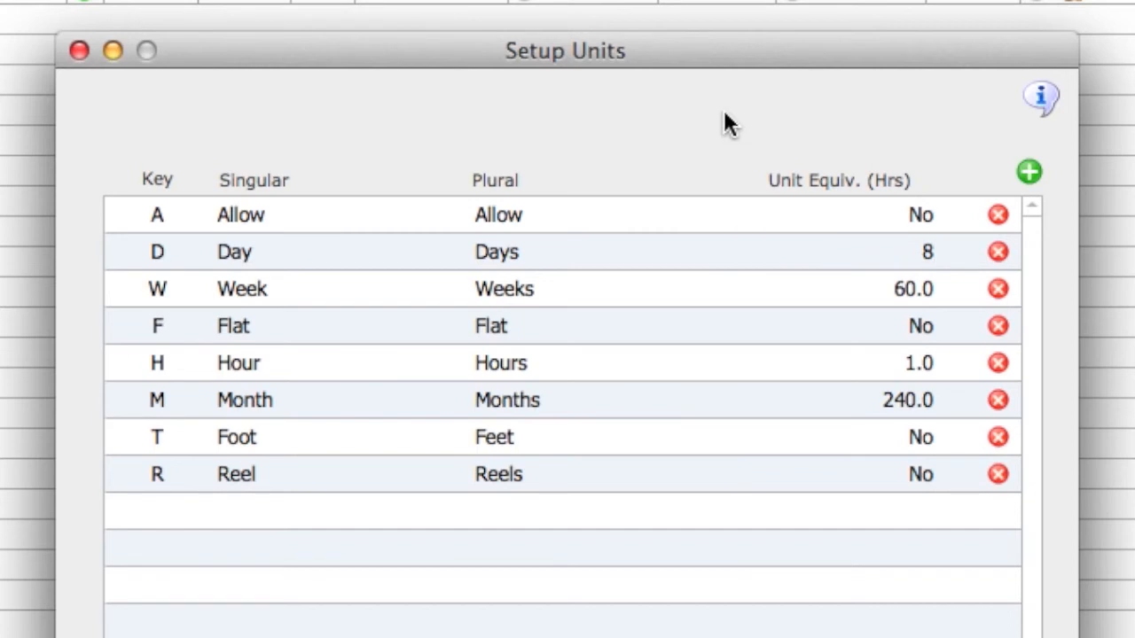
Set the Day unit's hour equivalent back to 12
double_click(926, 259)
drag(905, 255, 957, 249)
text(12)
click(789, 146)
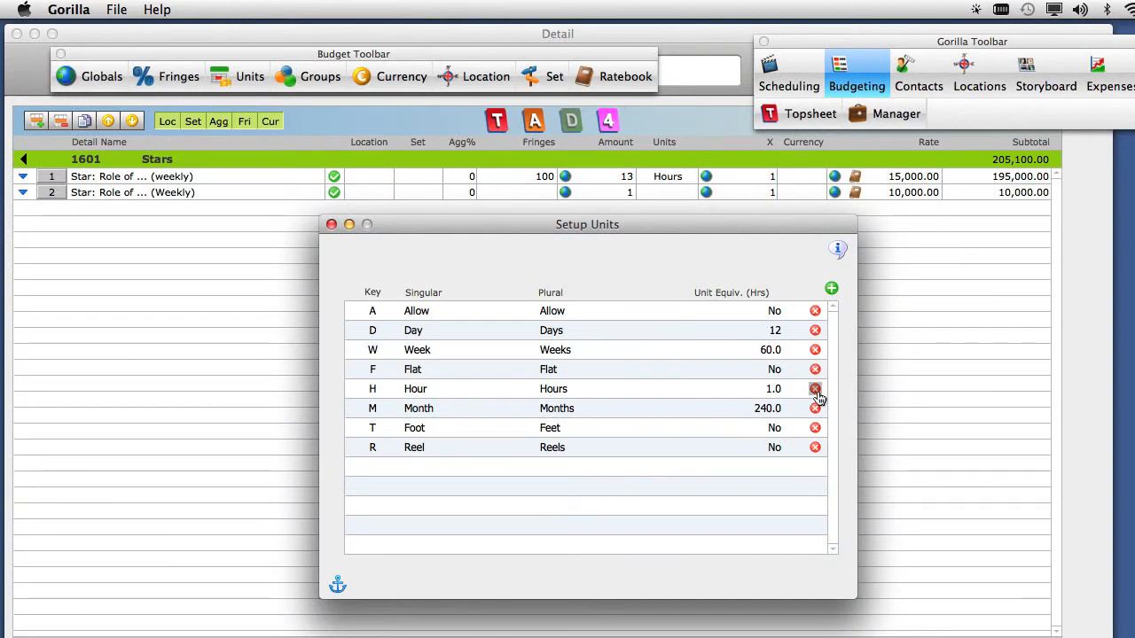
Try to delete the Hour unit from the units setup
click(814, 390)
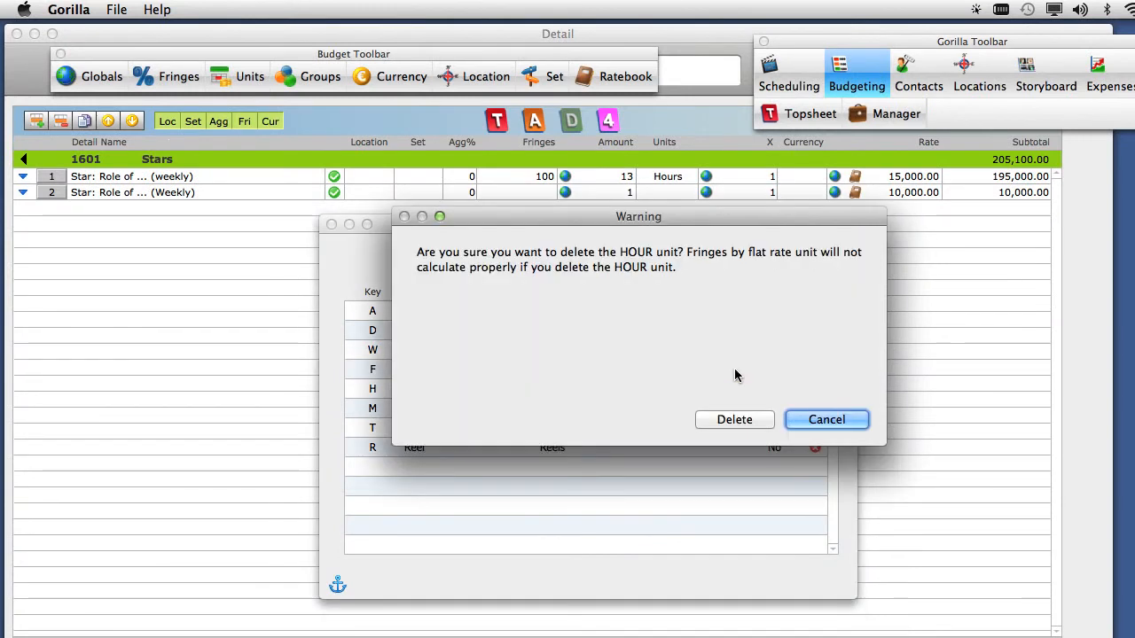